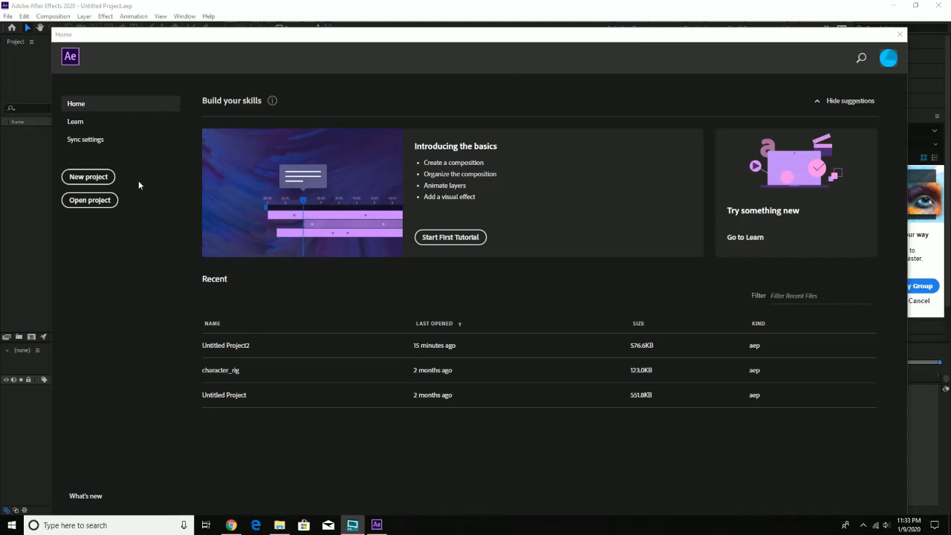
Create a new project from the home screen.
{"action": "left_click", "coordinate": [7, 17]}
{"action": "mouse_move", "coordinate": [30, 28]}
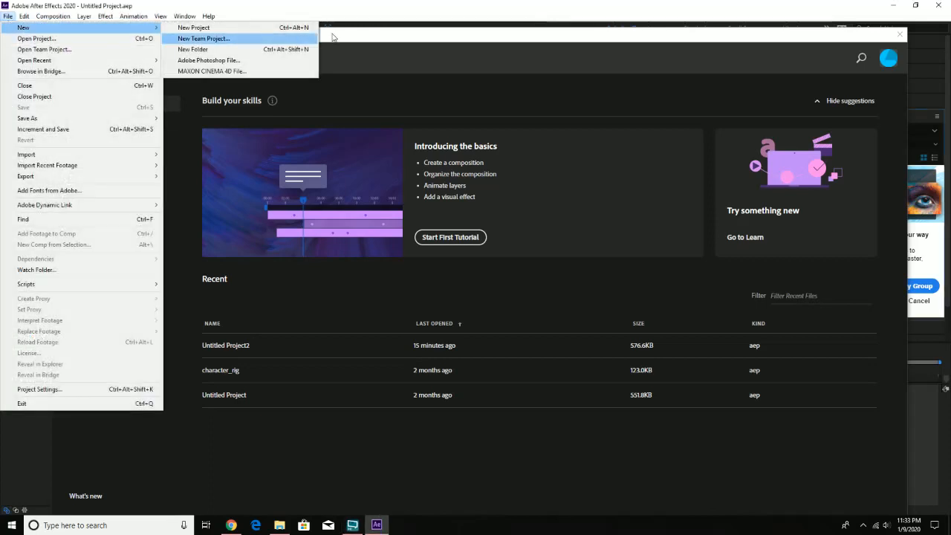
{"action": "left_click", "coordinate": [435, 31]}
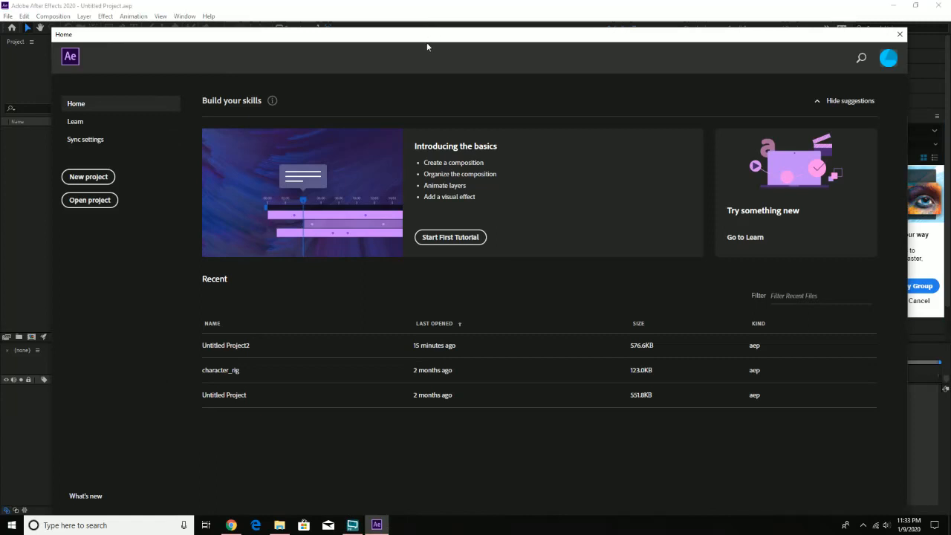
{"action": "left_click", "coordinate": [97, 179]}
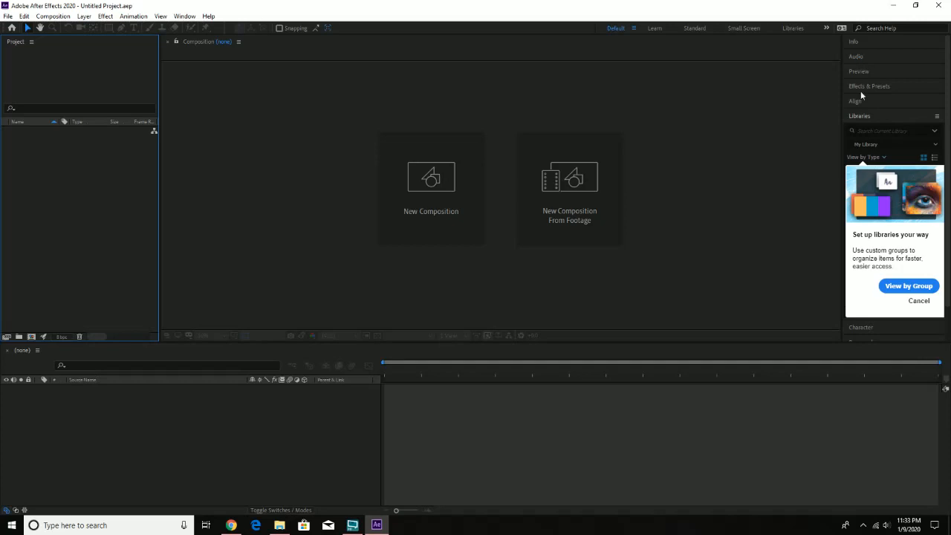
{"action": "scroll", "coordinate": [948, 317], "scroll_direction": "down", "scroll_amount": 1}
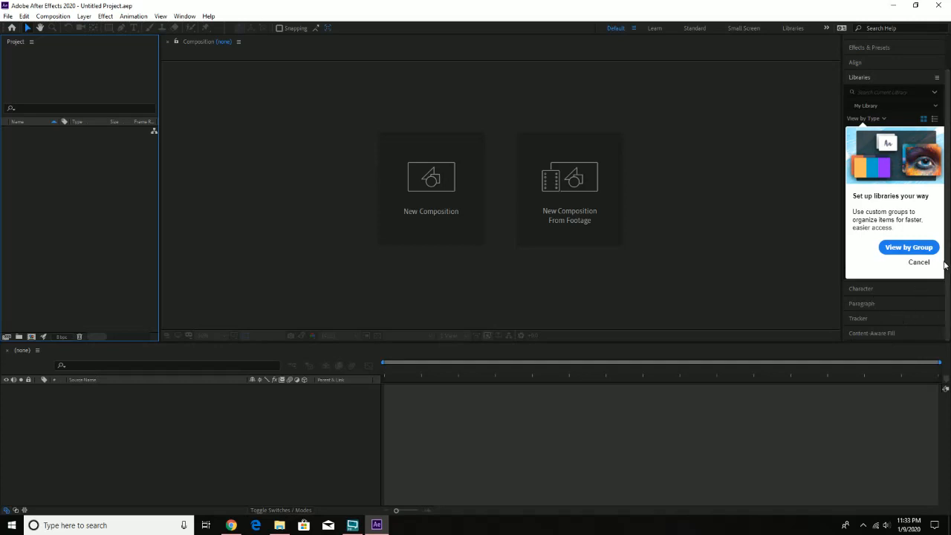
{"action": "scroll", "coordinate": [943, 222], "scroll_direction": "up", "scroll_amount": 1}
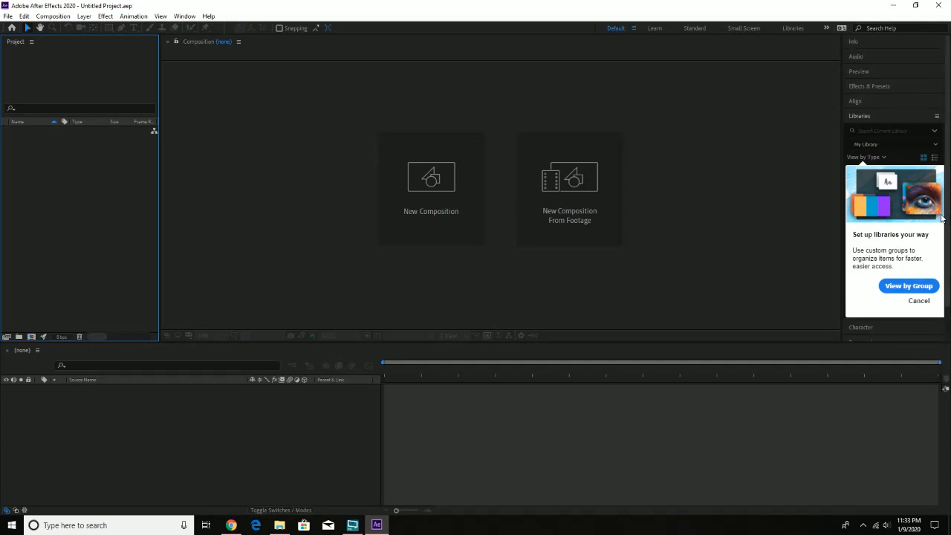
{"action": "left_click", "coordinate": [862, 72]}
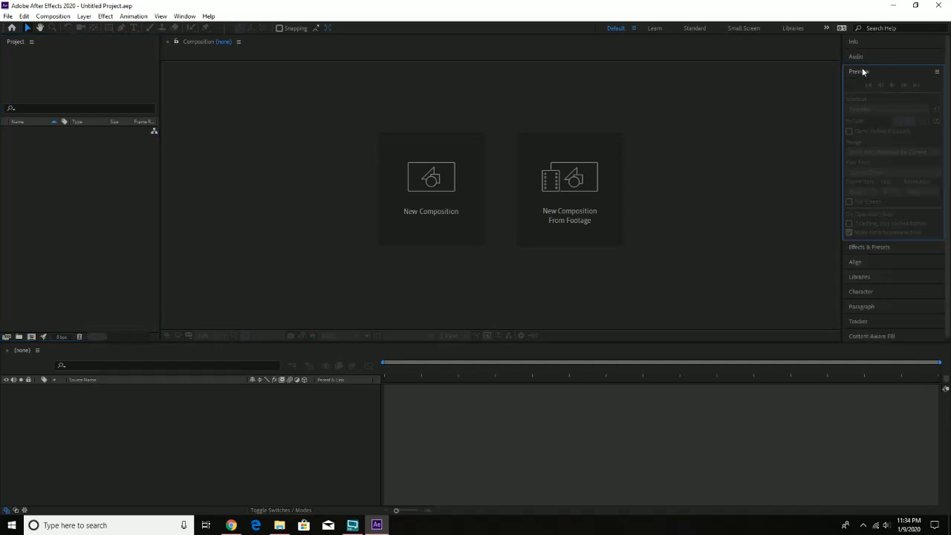
{"action": "left_click", "coordinate": [862, 71]}
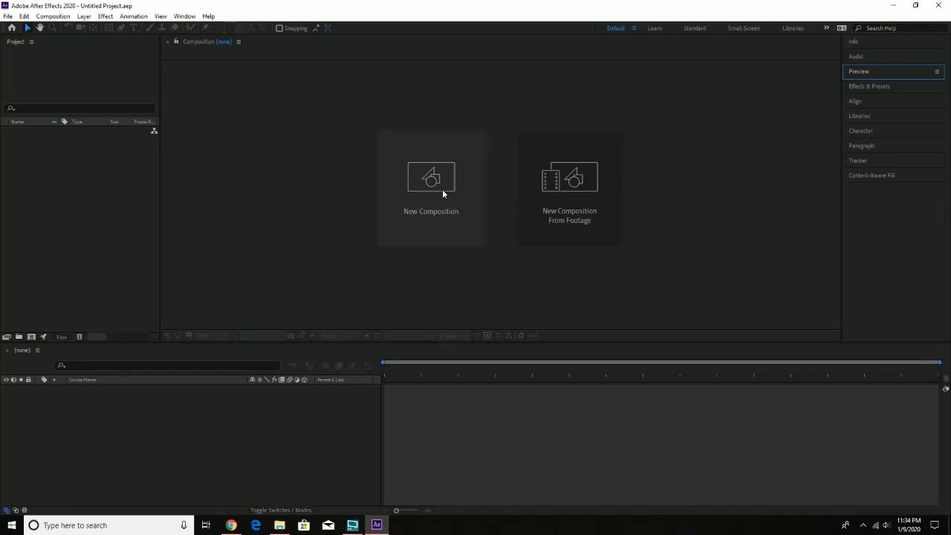
Start a new composition using the HDV/HDTV 720 29.97 preset.
{"action": "left_click", "coordinate": [55, 16]}
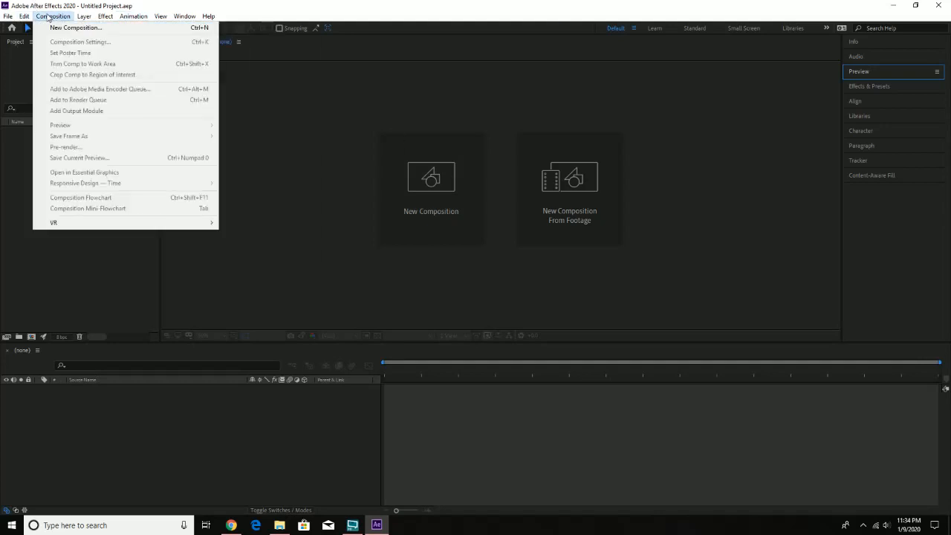
{"action": "left_click", "coordinate": [62, 27]}
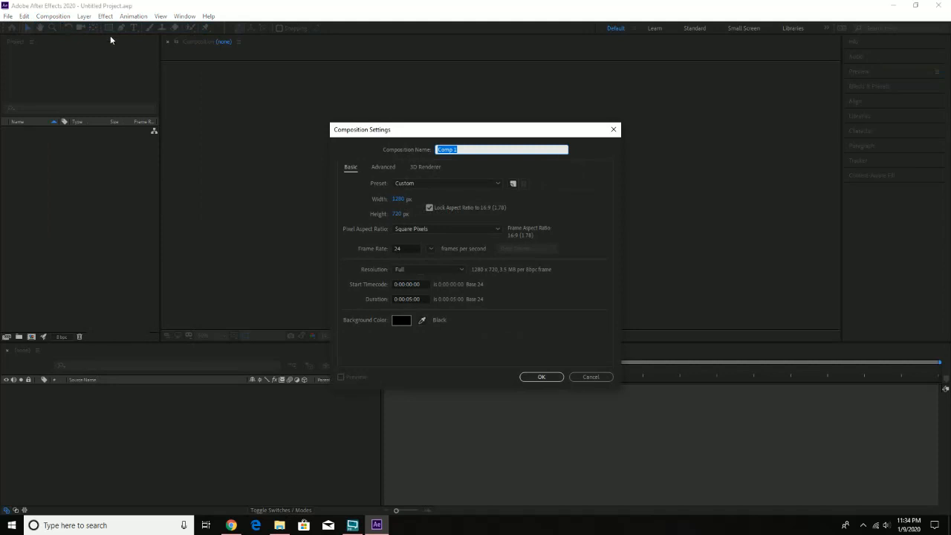
{"action": "left_click", "coordinate": [449, 183]}
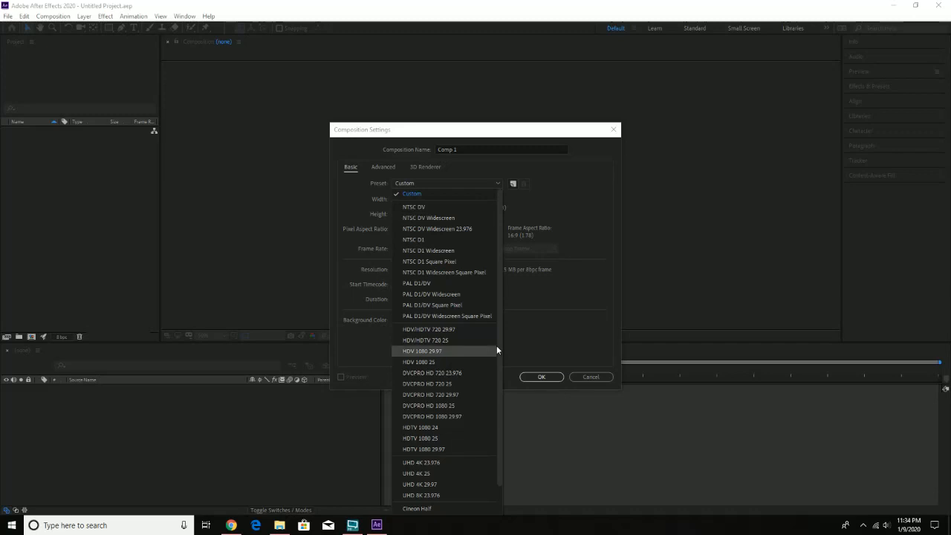
{"action": "scroll", "coordinate": [497, 345], "scroll_direction": "down", "scroll_amount": 1}
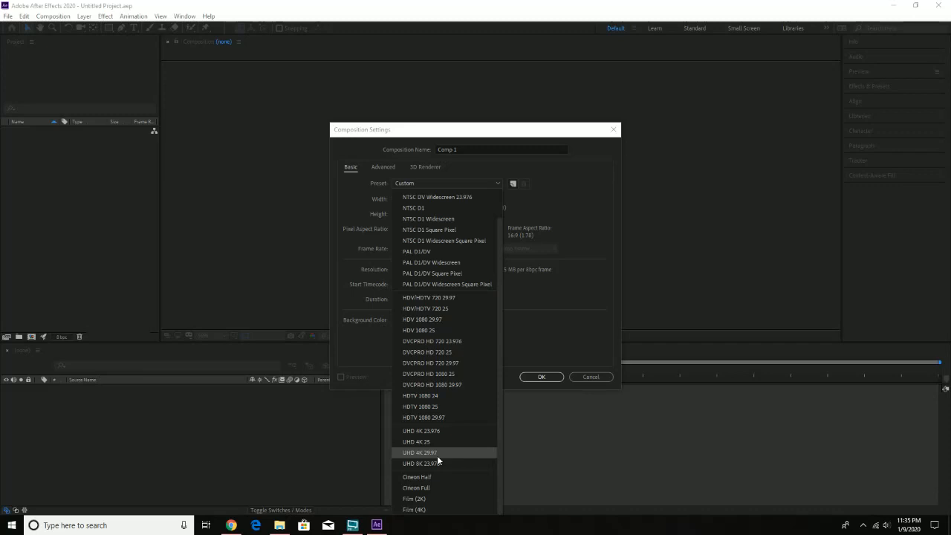
{"action": "left_click", "coordinate": [451, 298]}
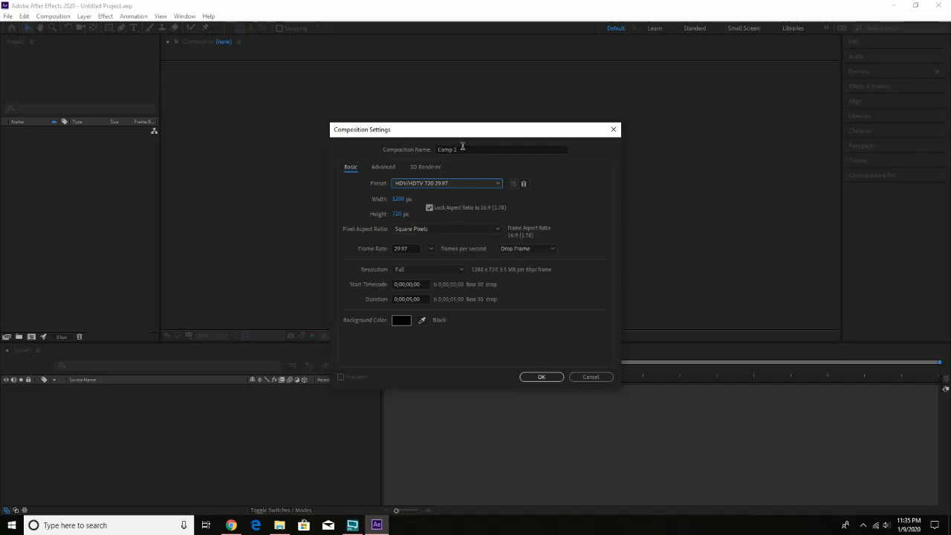
Name the composition Demo_Comp and set its frame rate to 30 frames per second.
{"action": "left_click", "coordinate": [471, 150]}
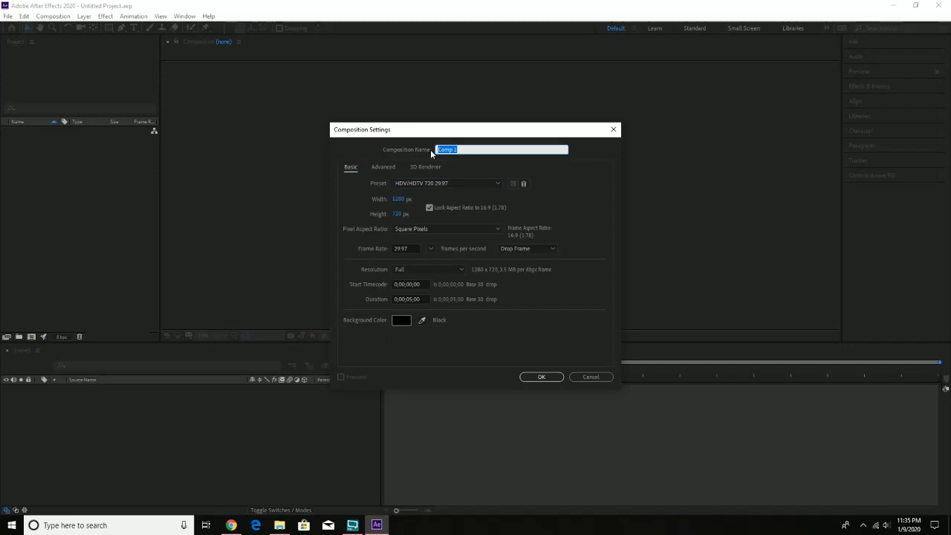
{"action": "type", "text": "Demo_c"}
{"action": "type", "text": "Comp"}
{"action": "left_click", "coordinate": [414, 248]}
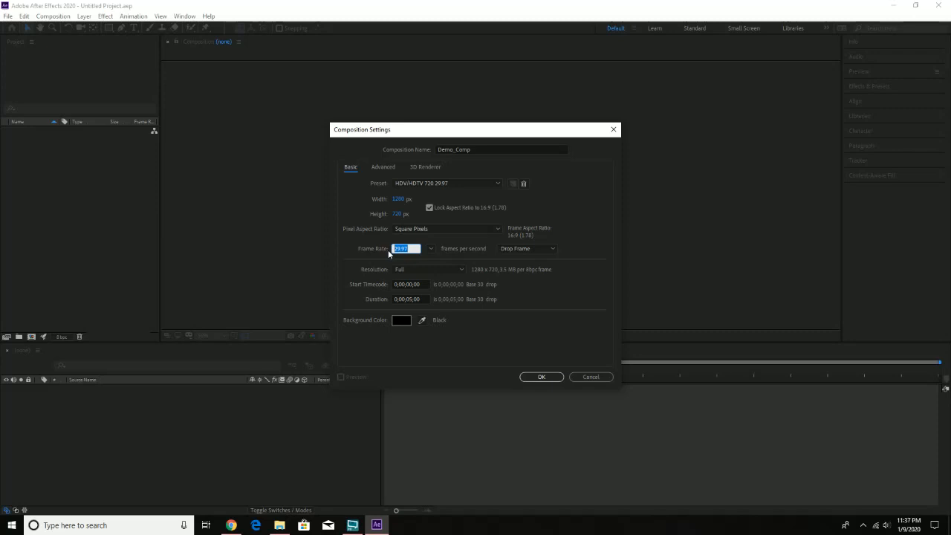
{"action": "type", "text": "30"}
Set the composition's duration to 0:00:10:00 and create it with the black background.
{"action": "left_click", "coordinate": [421, 299]}
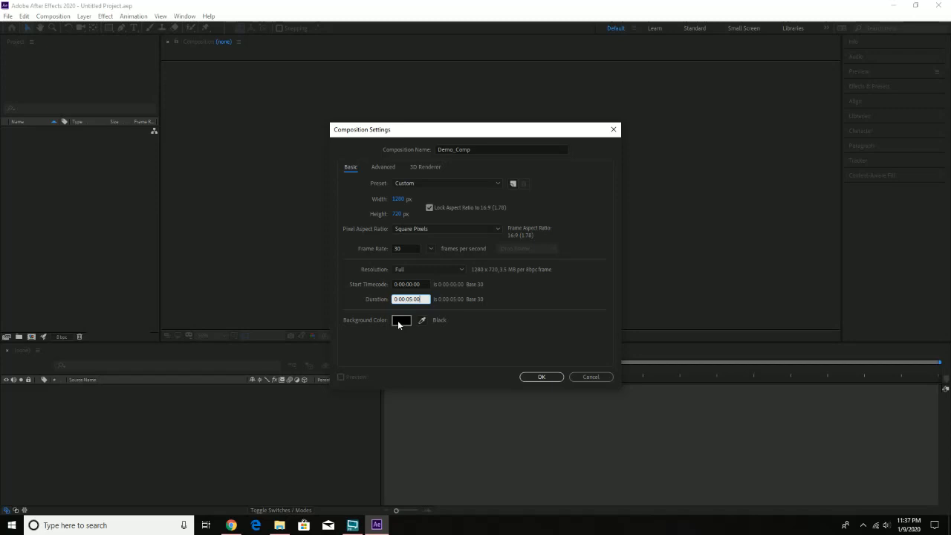
{"action": "left_click", "coordinate": [400, 320]}
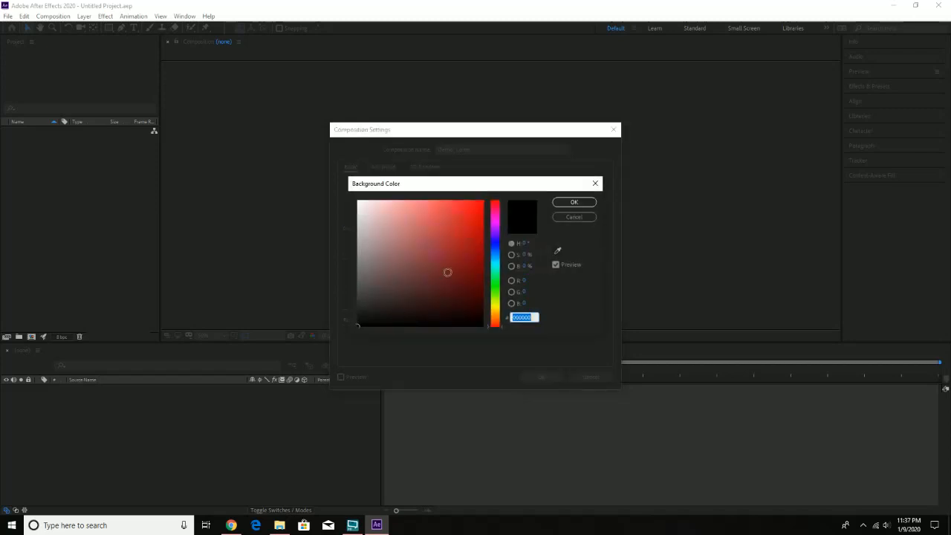
{"action": "left_click", "coordinate": [573, 217]}
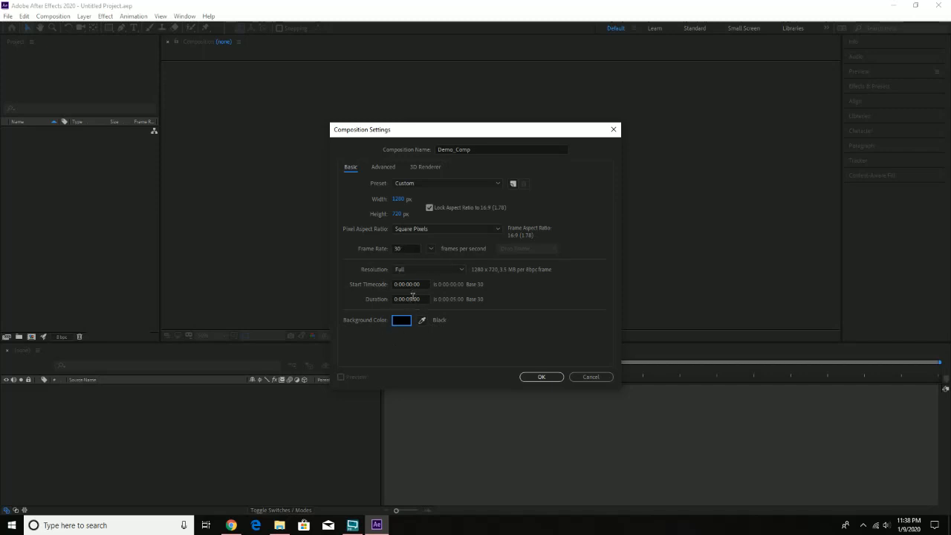
{"action": "left_click", "coordinate": [415, 298]}
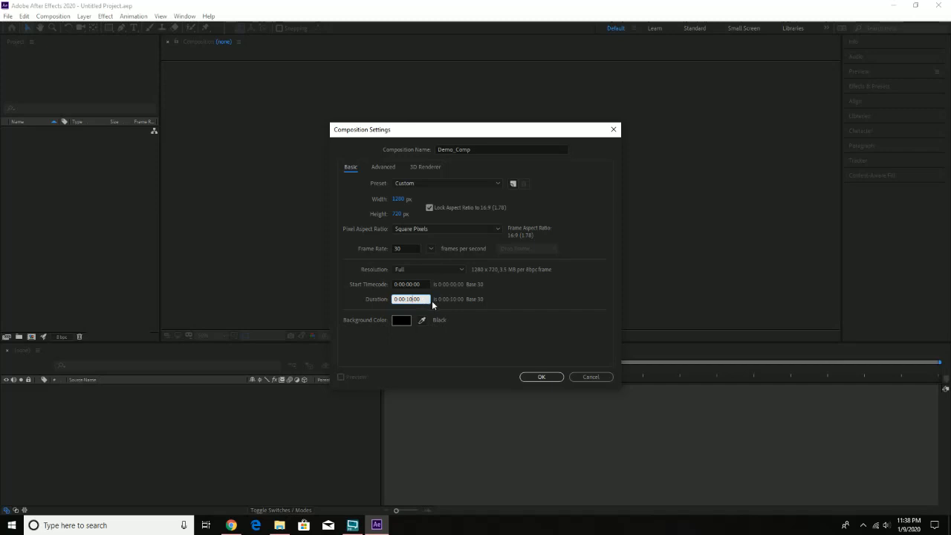
{"action": "left_click", "coordinate": [545, 376]}
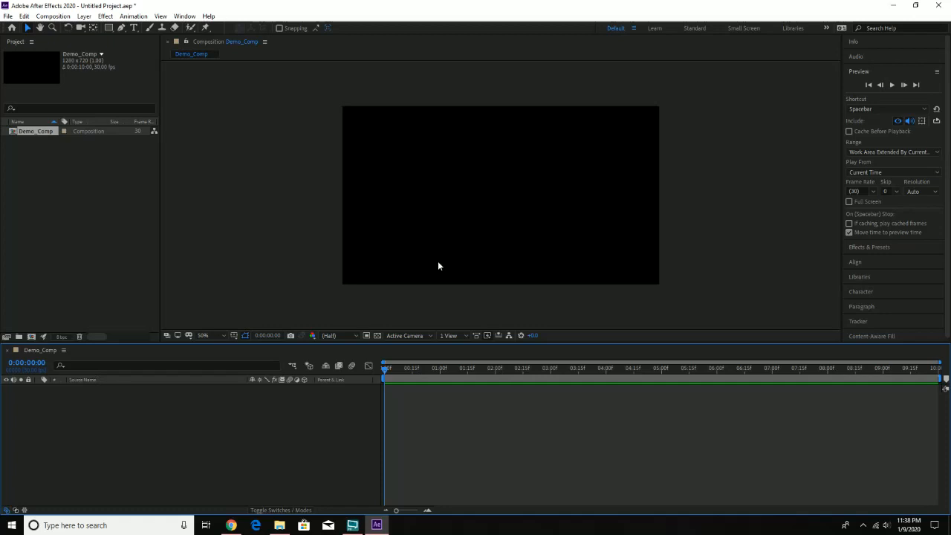
Zoom in and out of the empty composition frame, pan it with the Hand tool and view it at 100%.
{"action": "key", "text": "z"}
{"action": "left_click", "coordinate": [487, 211]}
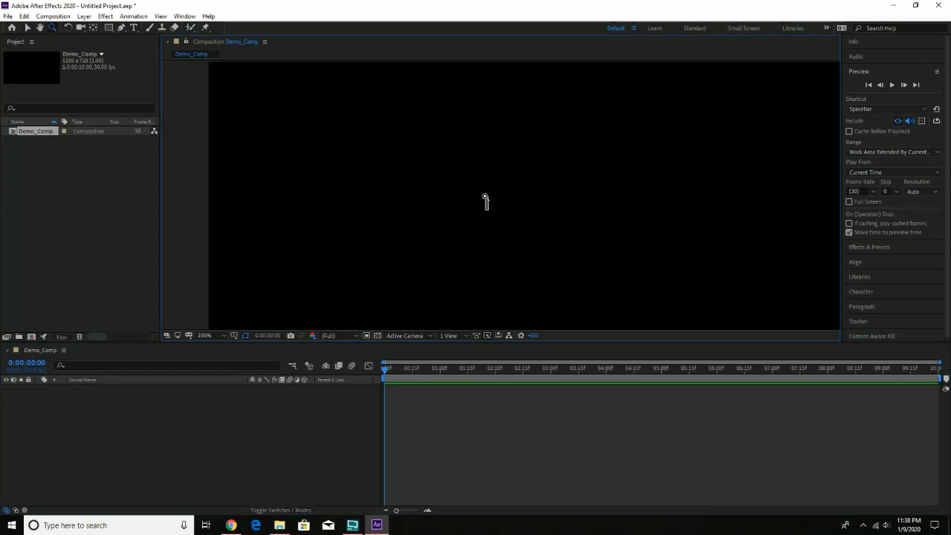
{"action": "left_click_drag", "start_coordinate": [484, 203], "coordinate": [484, 195]}
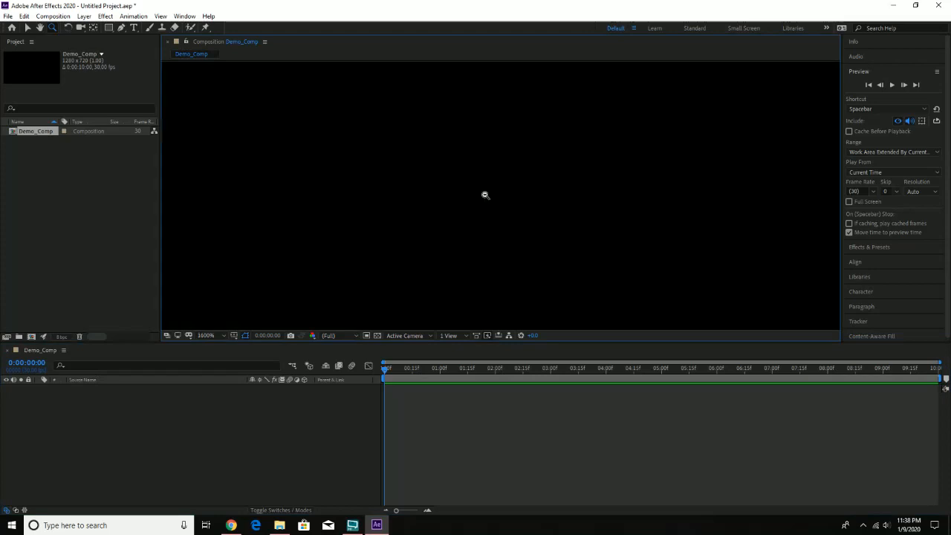
{"action": "scroll", "coordinate": [485, 195], "scroll_direction": "down", "scroll_amount": 10}
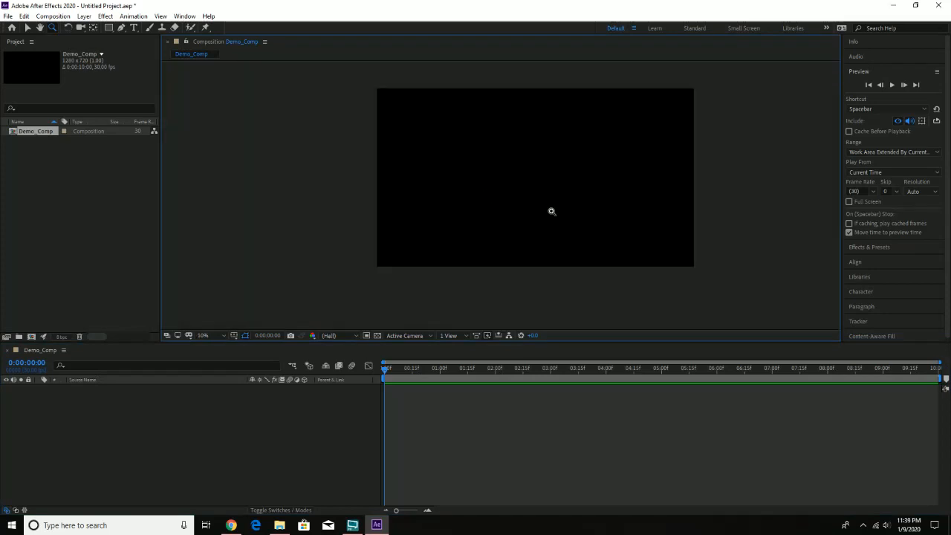
{"action": "key", "text": "h"}
{"action": "left_click_drag", "start_coordinate": [552, 200], "coordinate": [499, 237]}
{"action": "key", "text": "slash"}
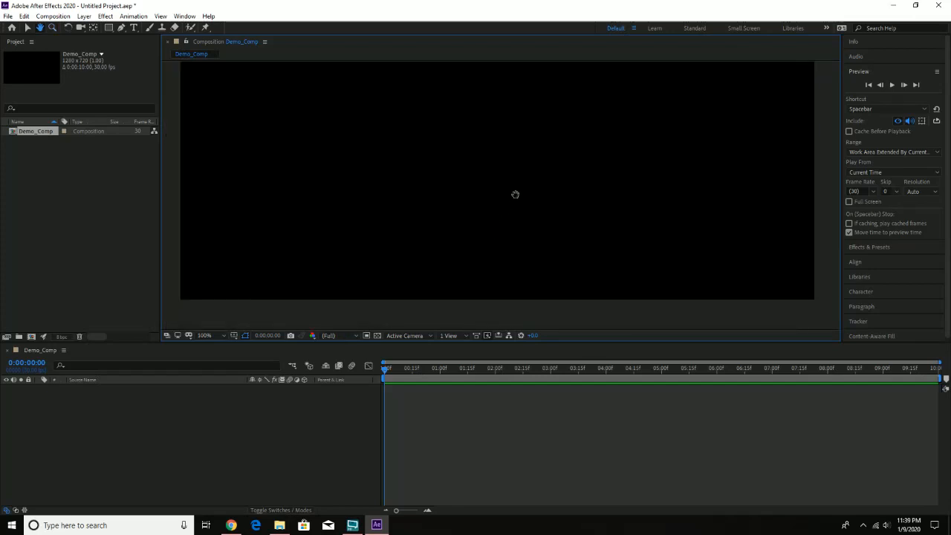
Set the composition viewer's magnification to Fit so the whole frame is shown.
{"action": "key", "text": "z"}
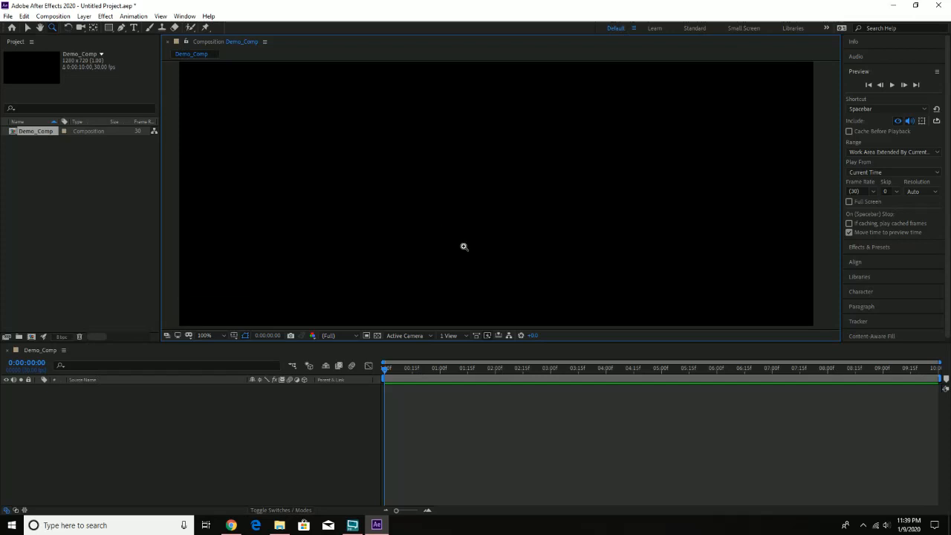
{"action": "left_click", "coordinate": [220, 335]}
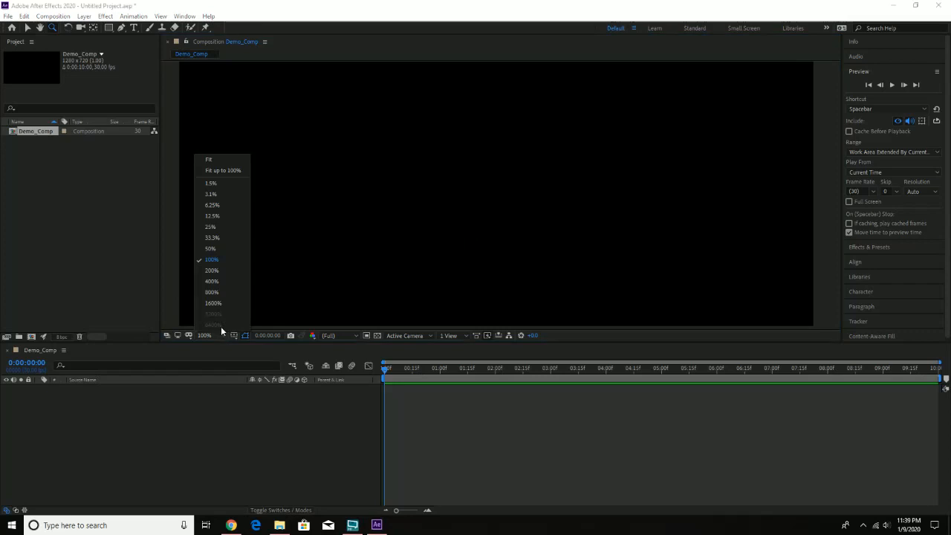
{"action": "left_click", "coordinate": [226, 160]}
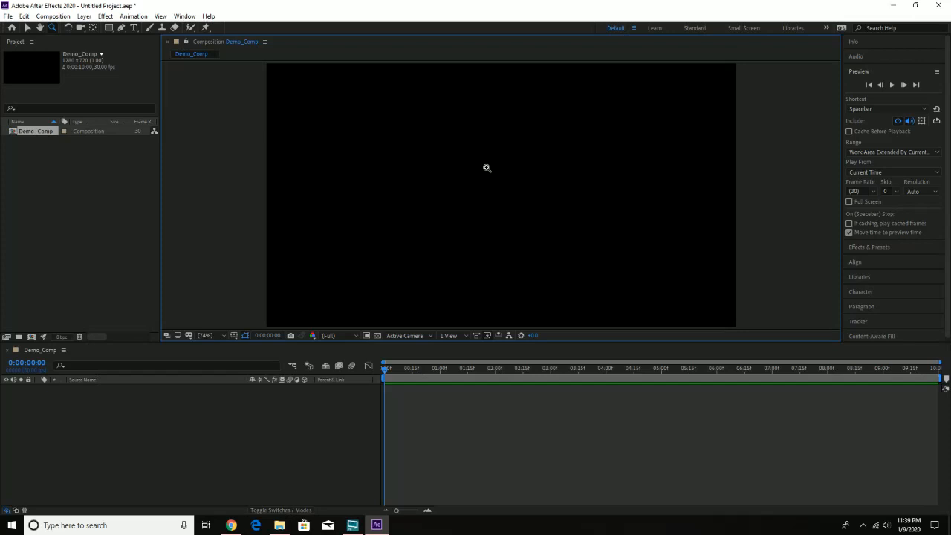
Import the ART496 midterm render MP4 from the finals folder and add it as a layer in the Demo_Comp timeline.
{"action": "left_click", "coordinate": [6, 16]}
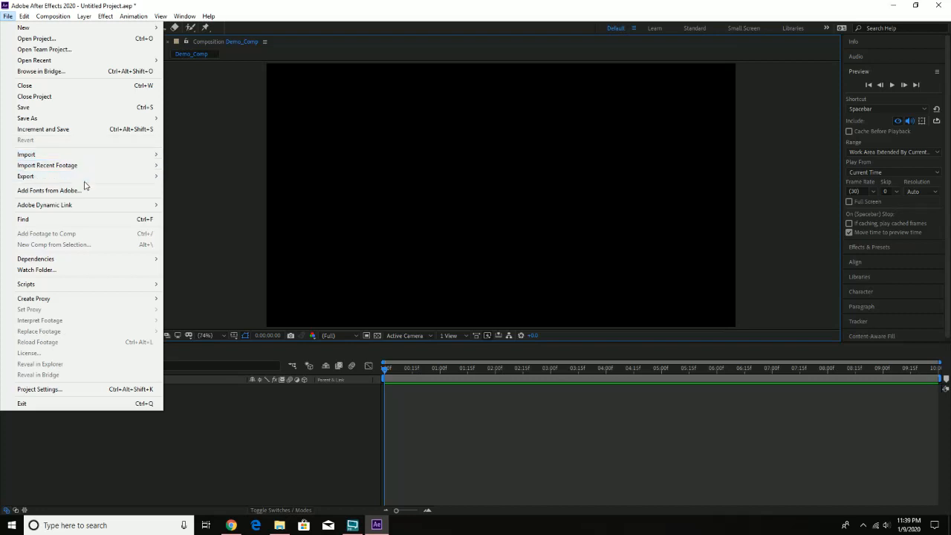
{"action": "mouse_move", "coordinate": [80, 156]}
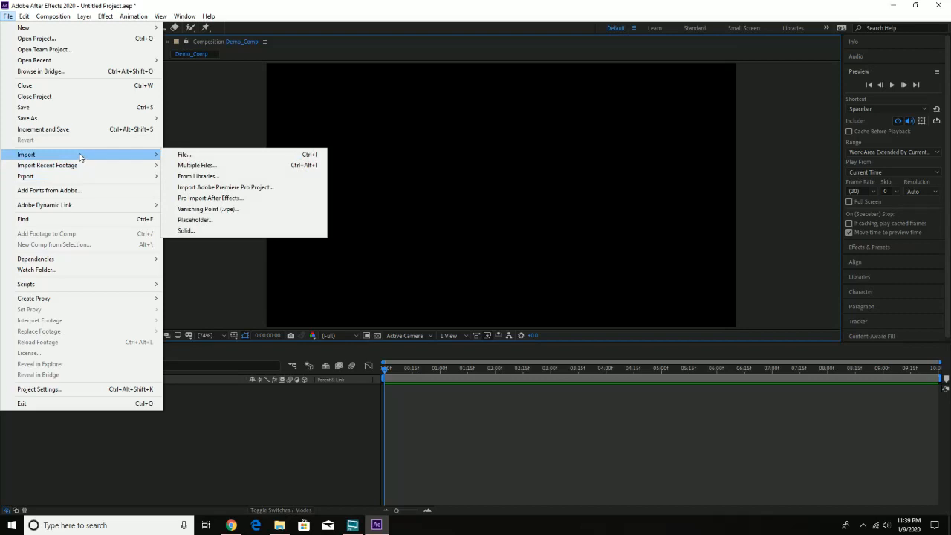
{"action": "left_click", "coordinate": [183, 154]}
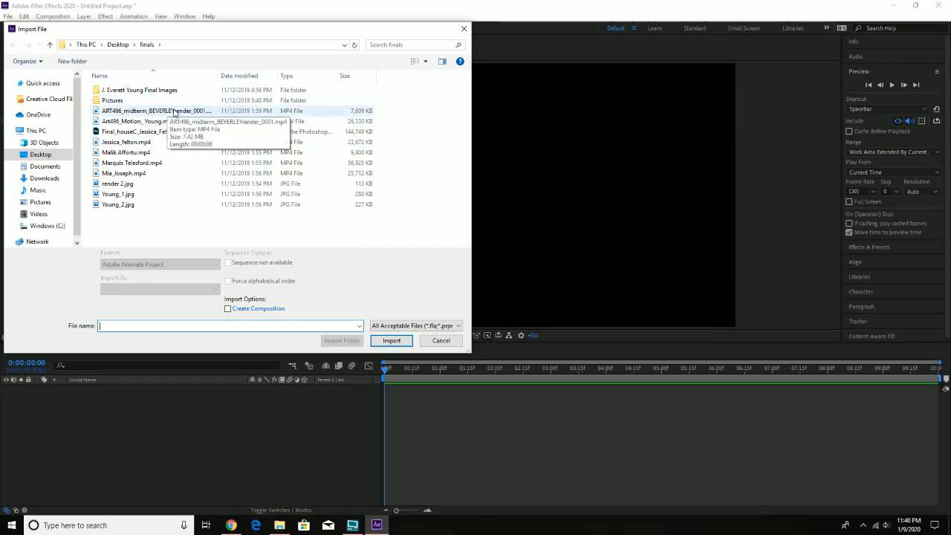
{"action": "double_click", "coordinate": [145, 113]}
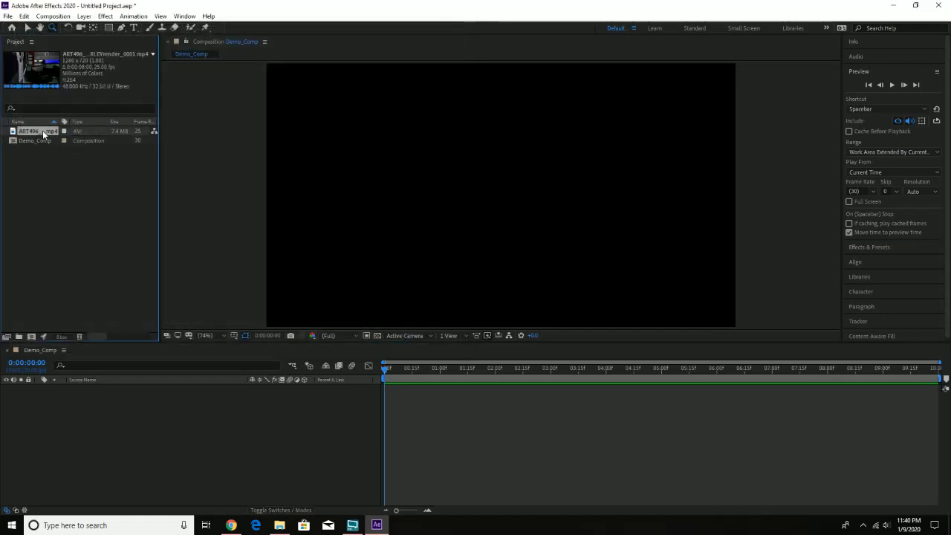
{"action": "left_click_drag", "start_coordinate": [42, 130], "coordinate": [178, 404]}
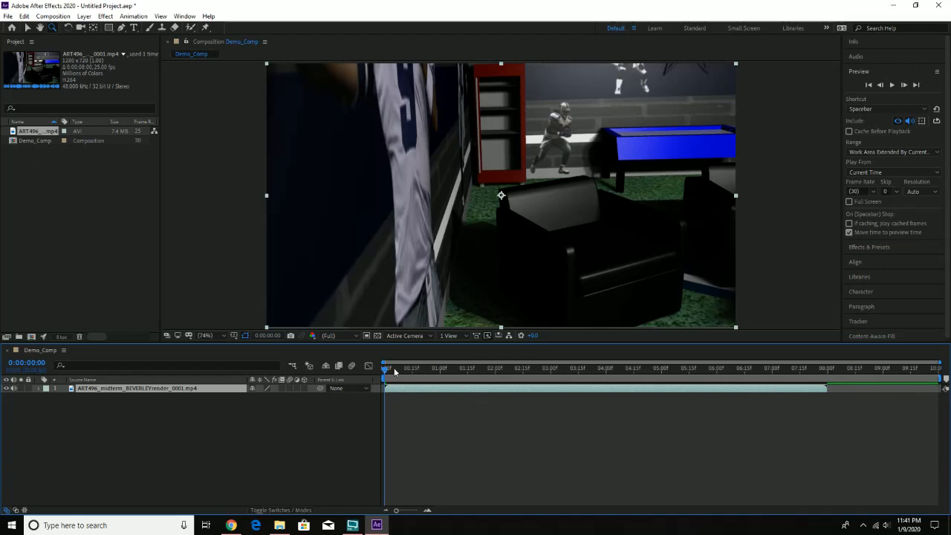
Scrub the current time indicator, return it to 0:00:00:00 and play a preview of the clip.
{"action": "left_click_drag", "start_coordinate": [384, 370], "coordinate": [308, 400]}
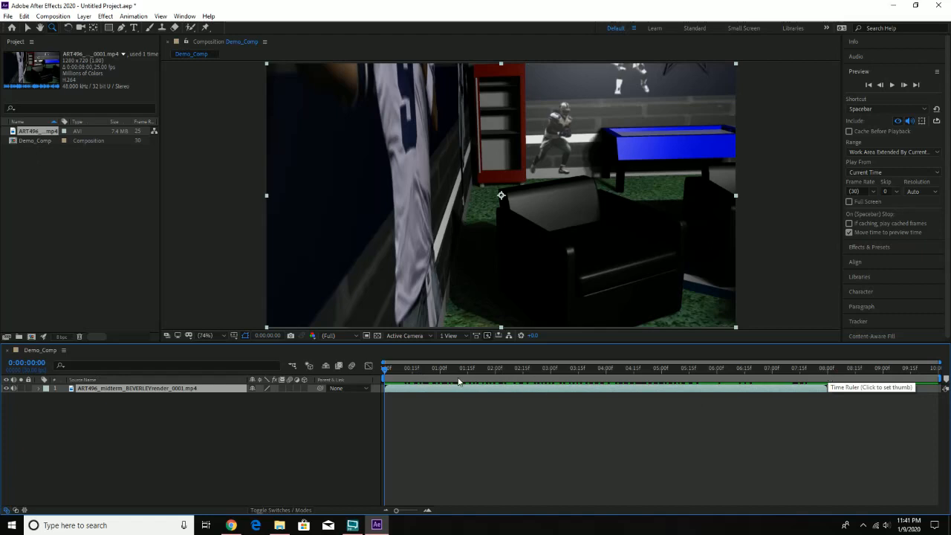
{"action": "left_click_drag", "start_coordinate": [386, 372], "coordinate": [399, 371]}
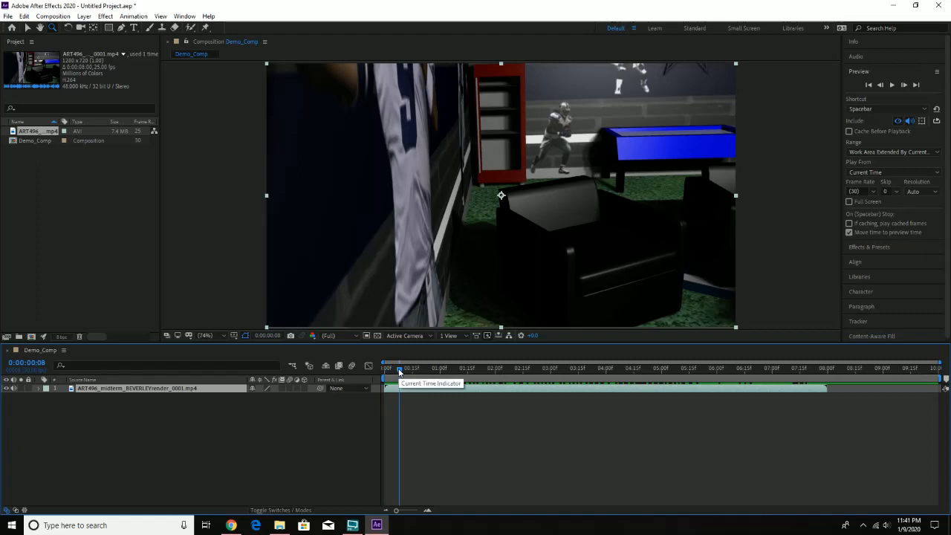
{"action": "mouse_move", "coordinate": [399, 372]}
{"action": "left_mouse_down"}
{"action": "mouse_move", "coordinate": [676, 379]}
{"action": "mouse_move", "coordinate": [386, 377]}
{"action": "left_mouse_up"}
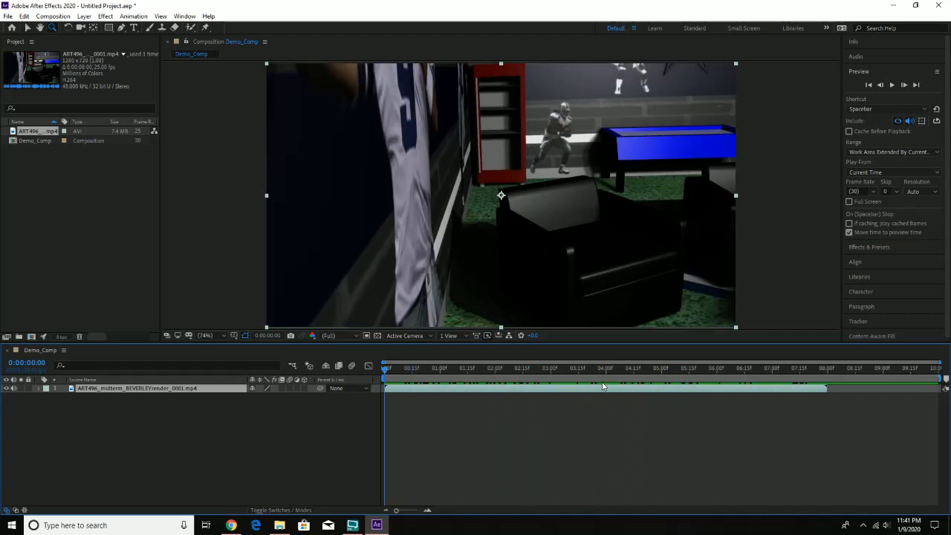
{"action": "left_click", "coordinate": [892, 85]}
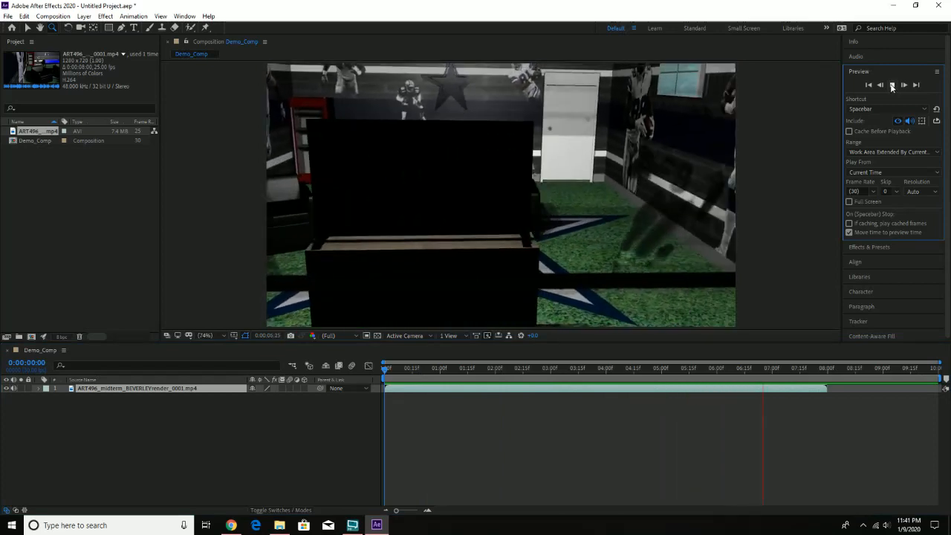
Stop the preview, browse to the Pictures folder inside finals for a file import and look through the supported file types.
{"action": "left_click", "coordinate": [892, 85]}
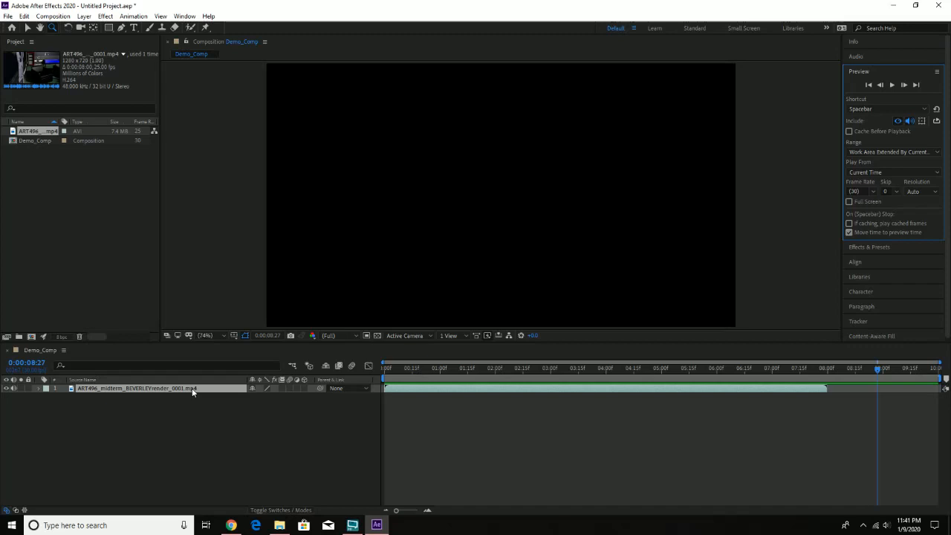
{"action": "left_click", "coordinate": [8, 16]}
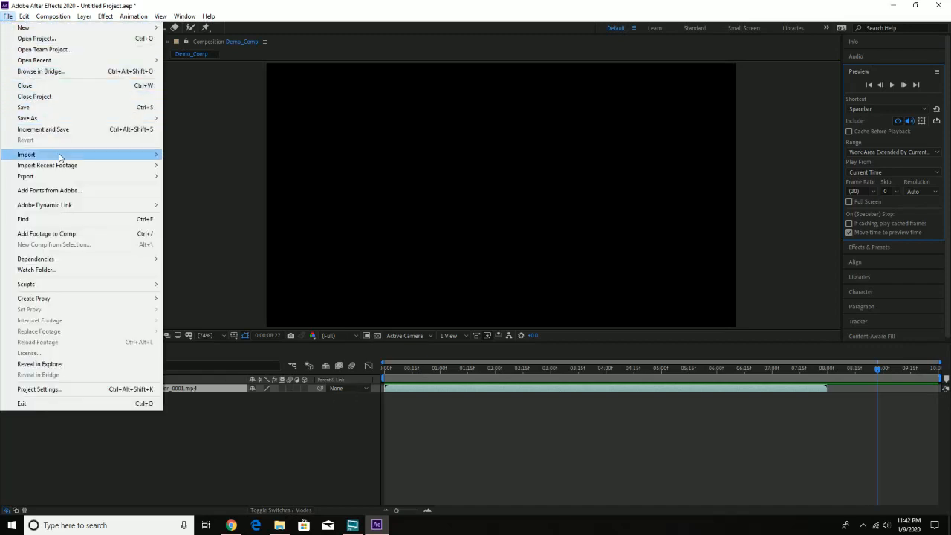
{"action": "mouse_move", "coordinate": [60, 157]}
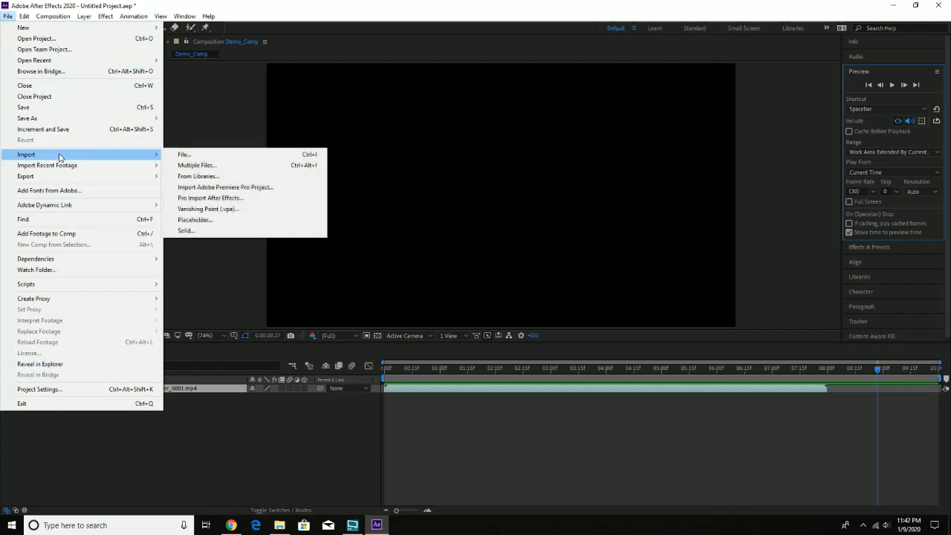
{"action": "left_click", "coordinate": [193, 155]}
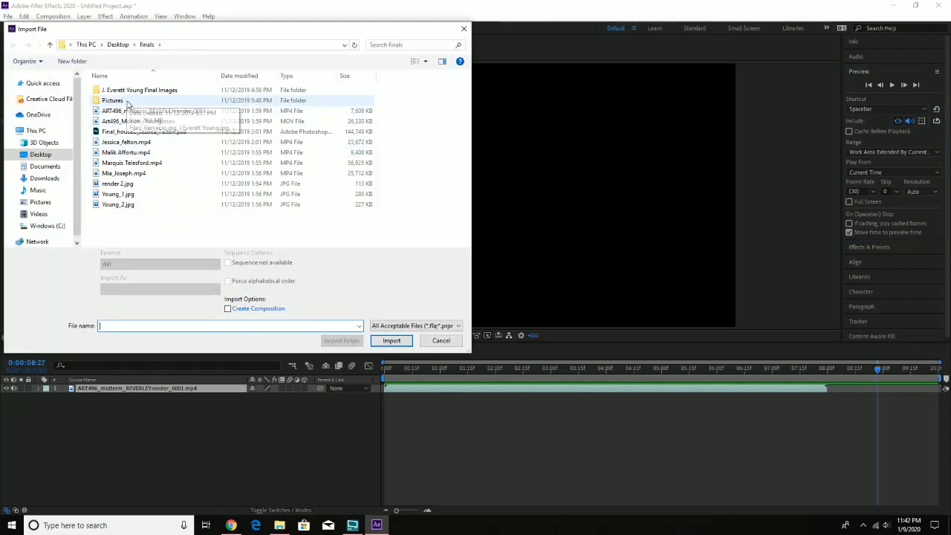
{"action": "double_click", "coordinate": [112, 100]}
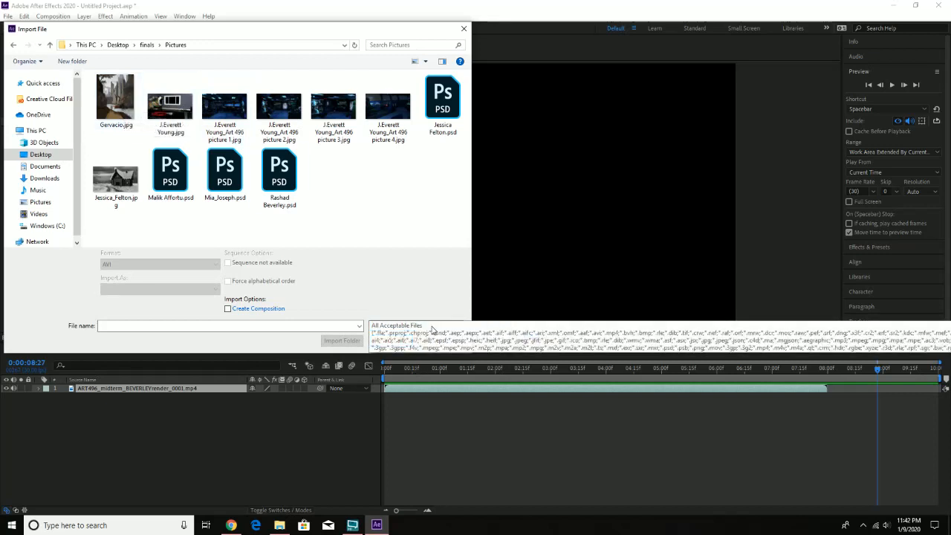
{"action": "left_click", "coordinate": [431, 329]}
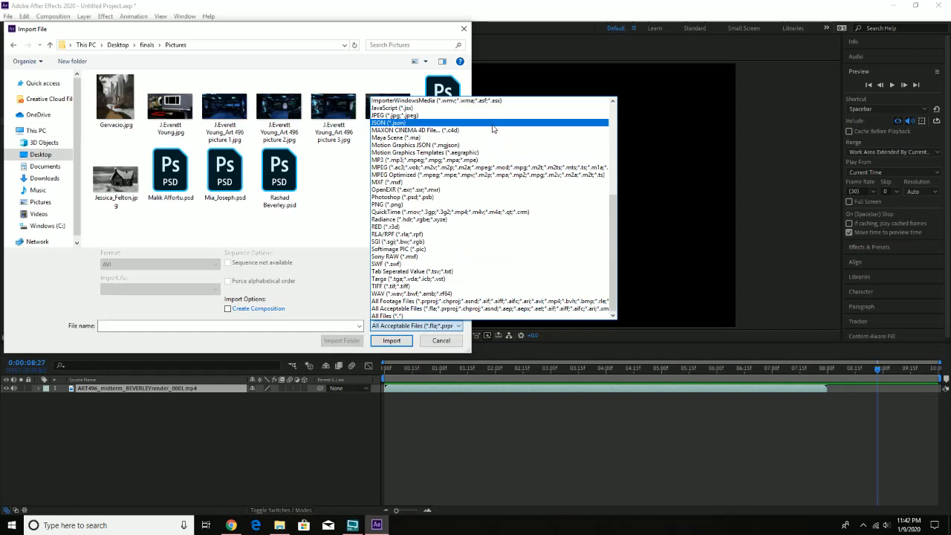
{"action": "scroll", "coordinate": [492, 129], "scroll_direction": "up", "scroll_amount": 8}
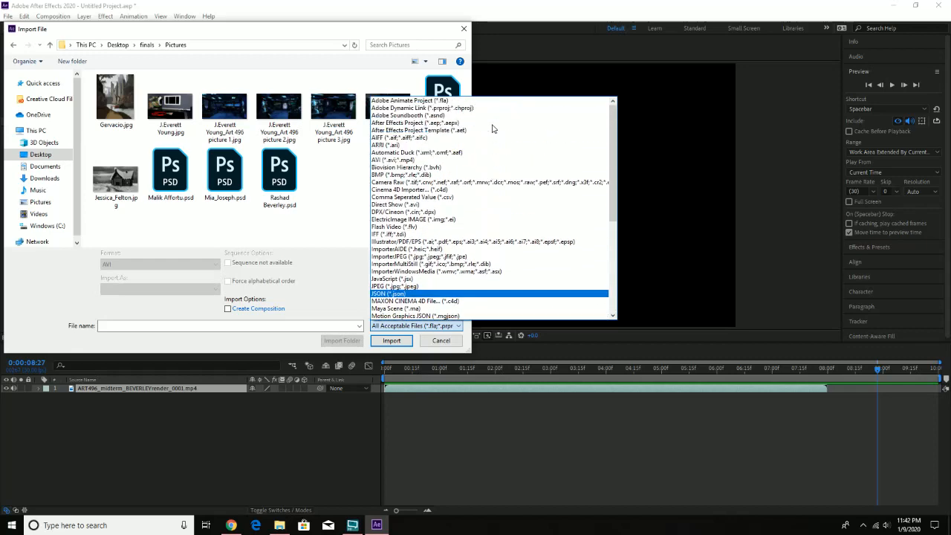
{"action": "left_click", "coordinate": [308, 222]}
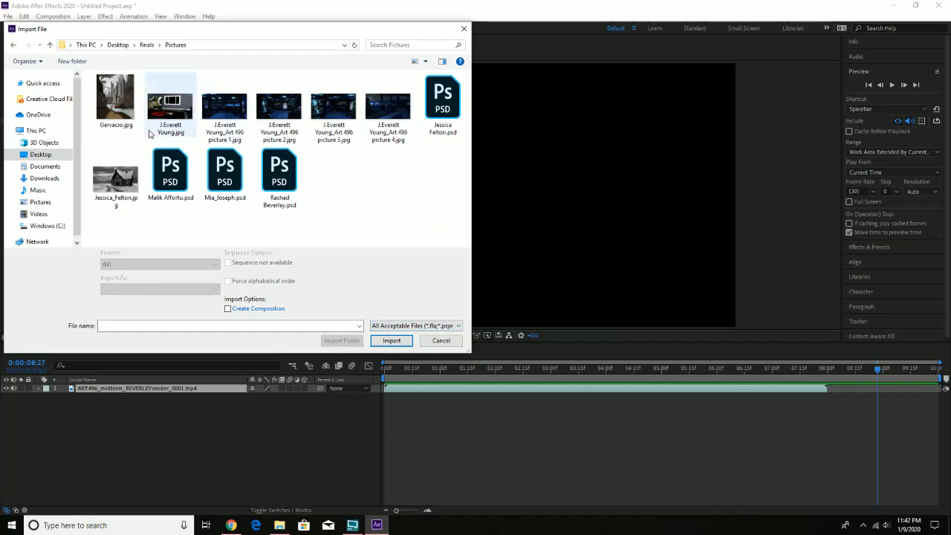
Try to import the first JPG image in the Pictures folder.
{"action": "double_click", "coordinate": [109, 104]}
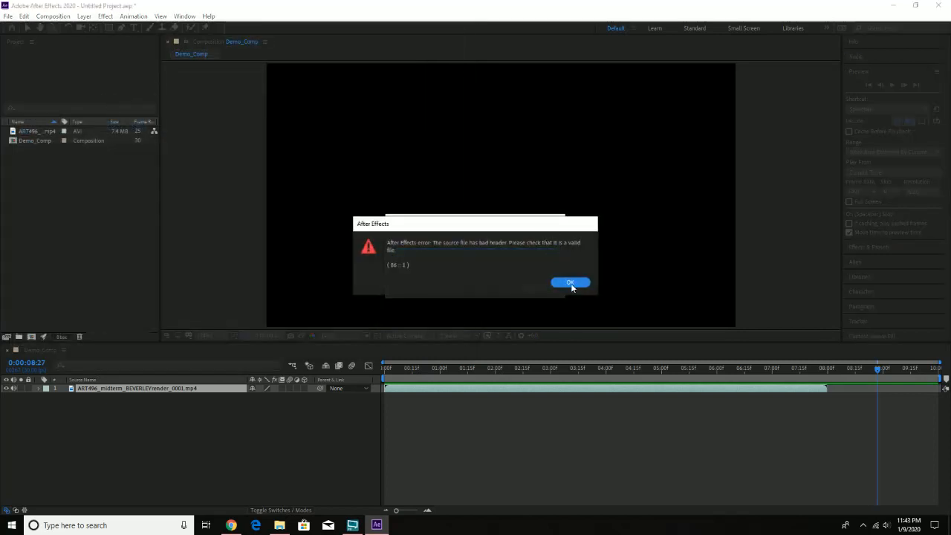
{"action": "left_click", "coordinate": [578, 283]}
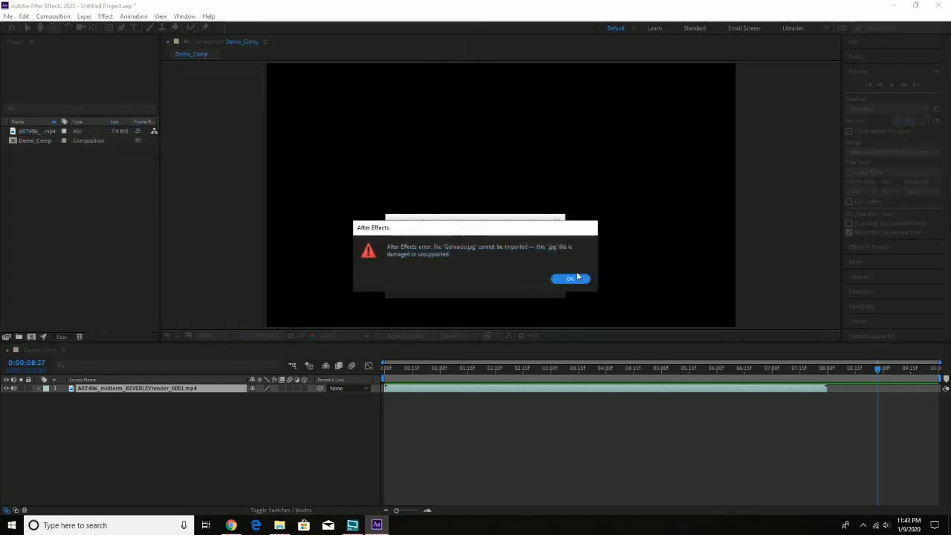
{"action": "left_click", "coordinate": [577, 280]}
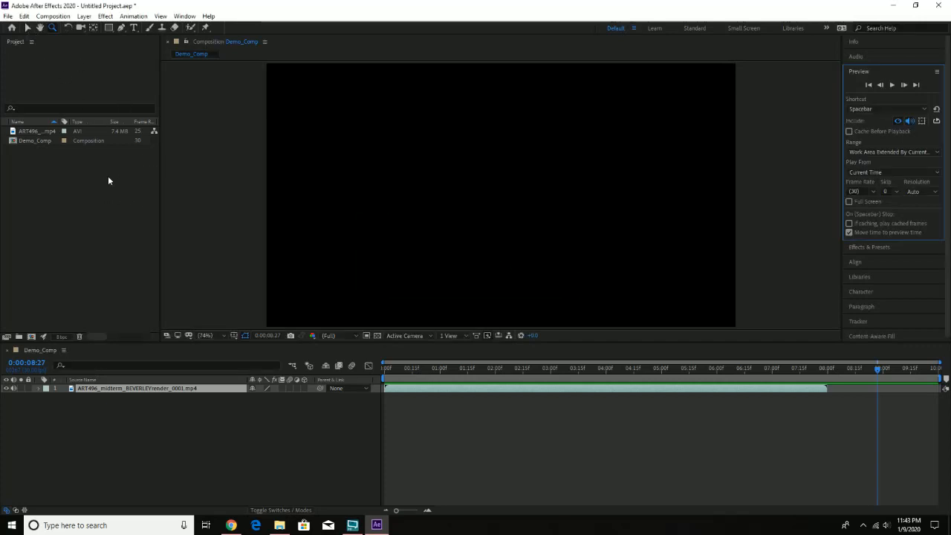
Import the black-and-white snowy house JPG from the Pictures folder into the project.
{"action": "left_click", "coordinate": [7, 16]}
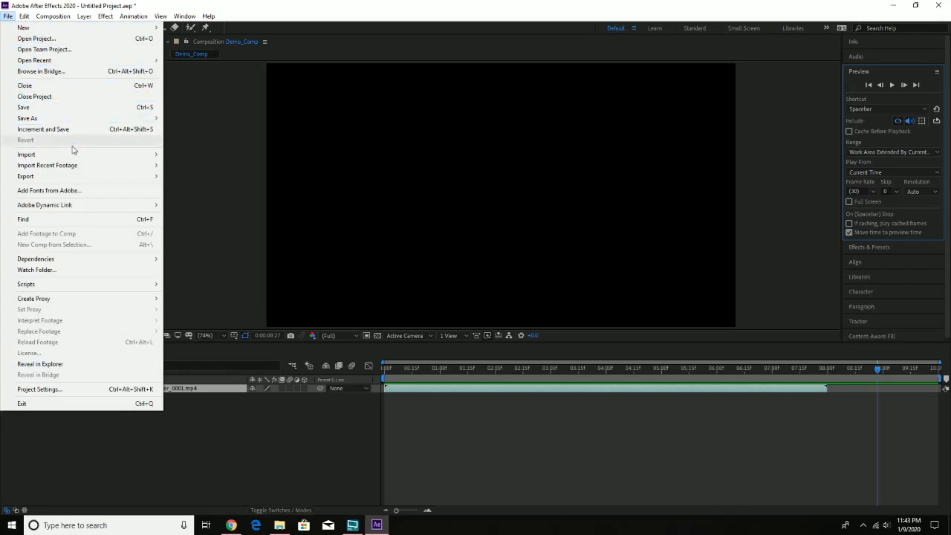
{"action": "mouse_move", "coordinate": [111, 154]}
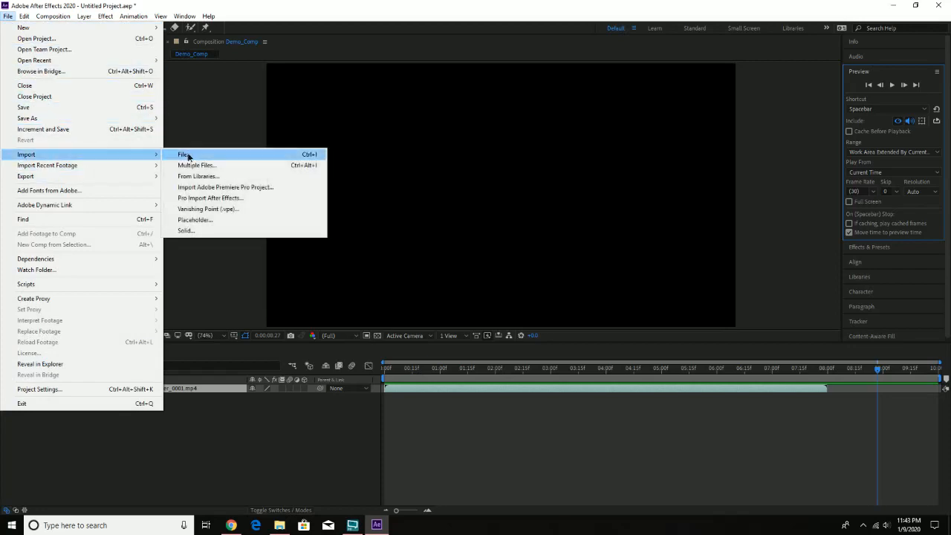
{"action": "left_click", "coordinate": [187, 154]}
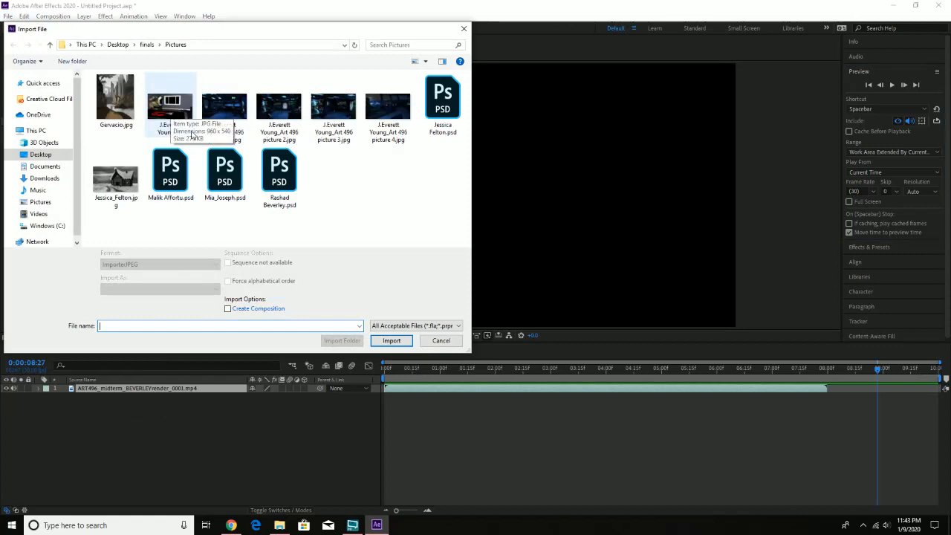
{"action": "double_click", "coordinate": [136, 174]}
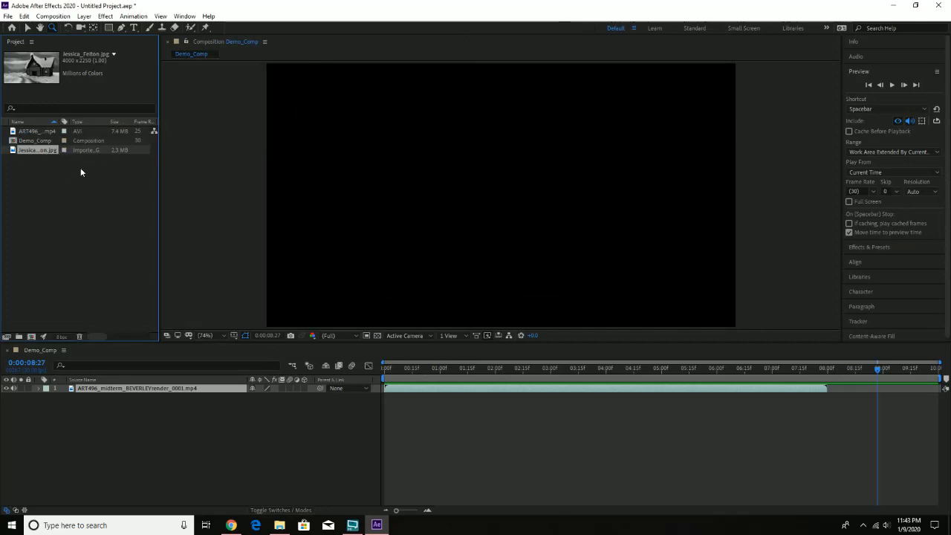
Set the composition view to 50% and add the snowy house JPG to the Demo_Comp timeline beneath the video layer.
{"action": "left_click", "coordinate": [266, 218], "text": "alt"}
{"action": "key", "text": "h"}
{"action": "left_click_drag", "start_coordinate": [536, 168], "coordinate": [373, 193]}
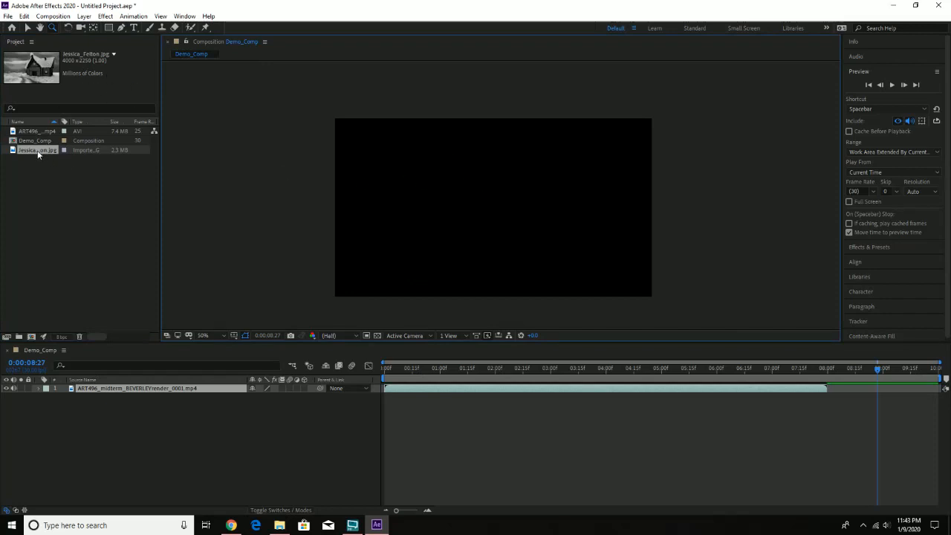
{"action": "left_click_drag", "start_coordinate": [37, 152], "coordinate": [111, 421]}
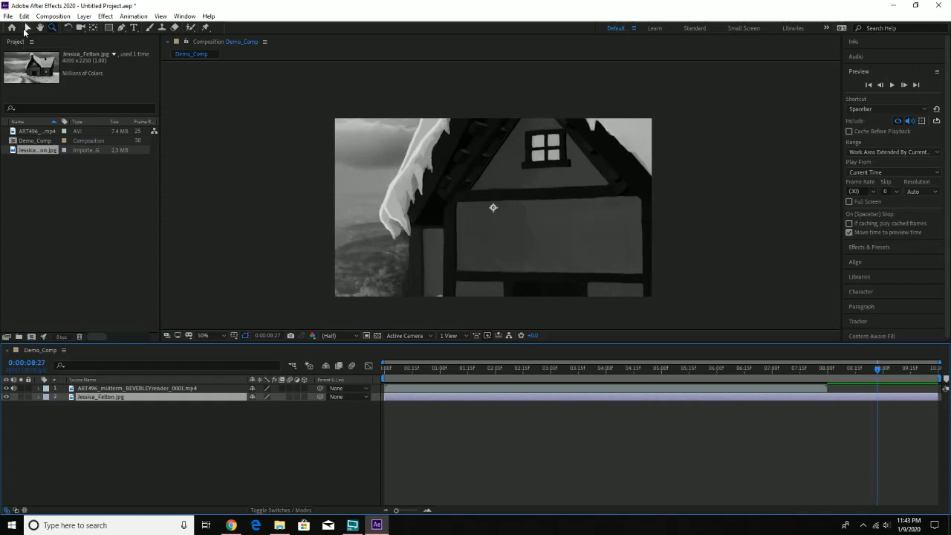
Scale down the snowy house layer by its lower-left corner handle with the Selection tool and move it back over the composition frame.
{"action": "key", "text": "v"}
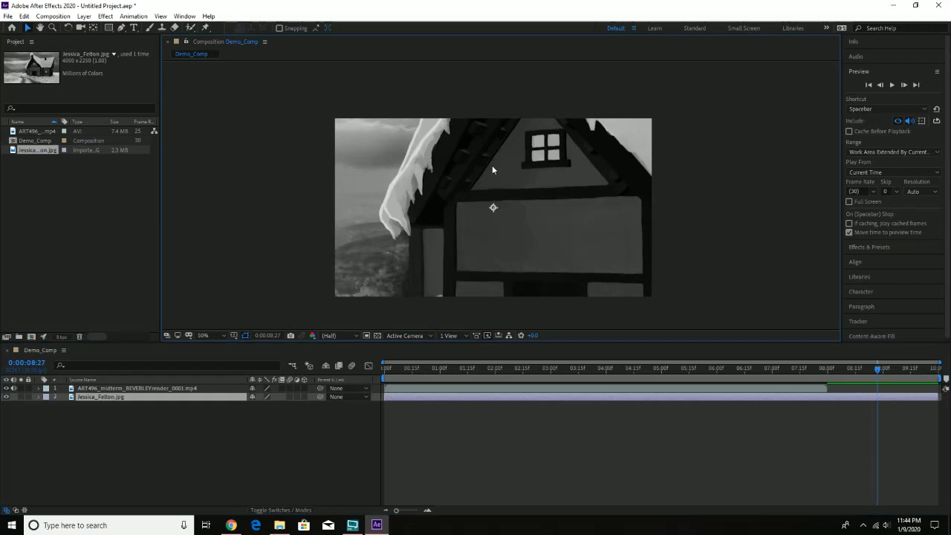
{"action": "left_click_drag", "start_coordinate": [508, 163], "coordinate": [583, 118]}
{"action": "left_click_drag", "start_coordinate": [461, 189], "coordinate": [554, 145]}
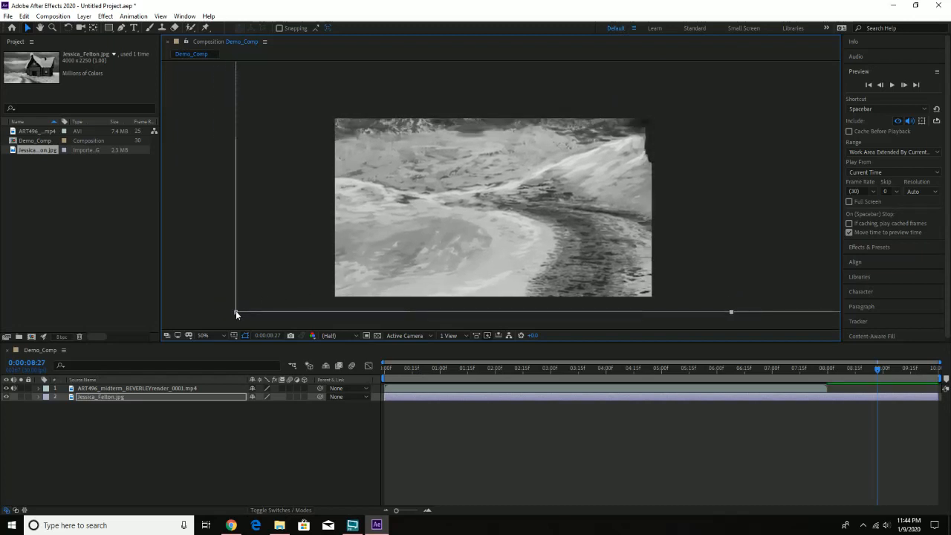
{"action": "left_click_drag", "start_coordinate": [236, 311], "coordinate": [369, 245]}
{"action": "left_click_drag", "start_coordinate": [523, 206], "coordinate": [505, 239]}
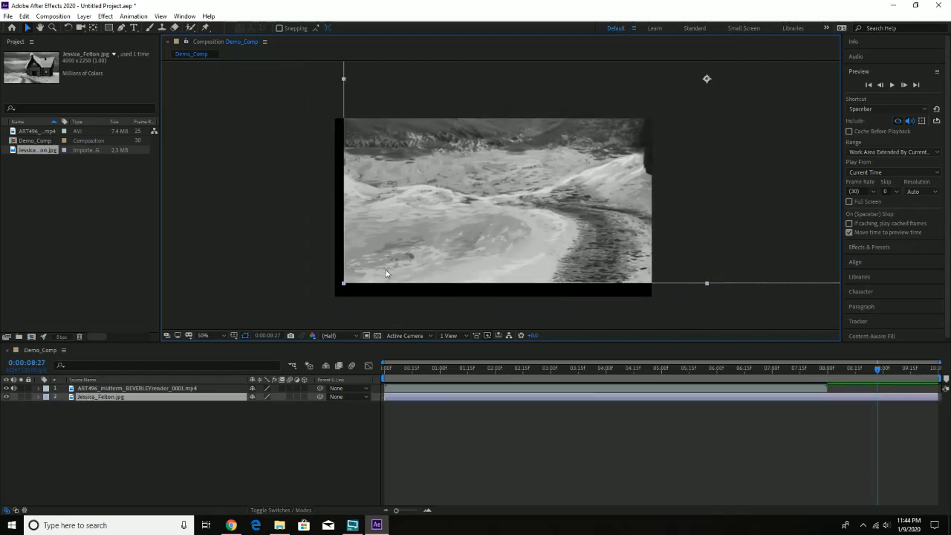
{"action": "left_click_drag", "start_coordinate": [343, 283], "coordinate": [512, 193]}
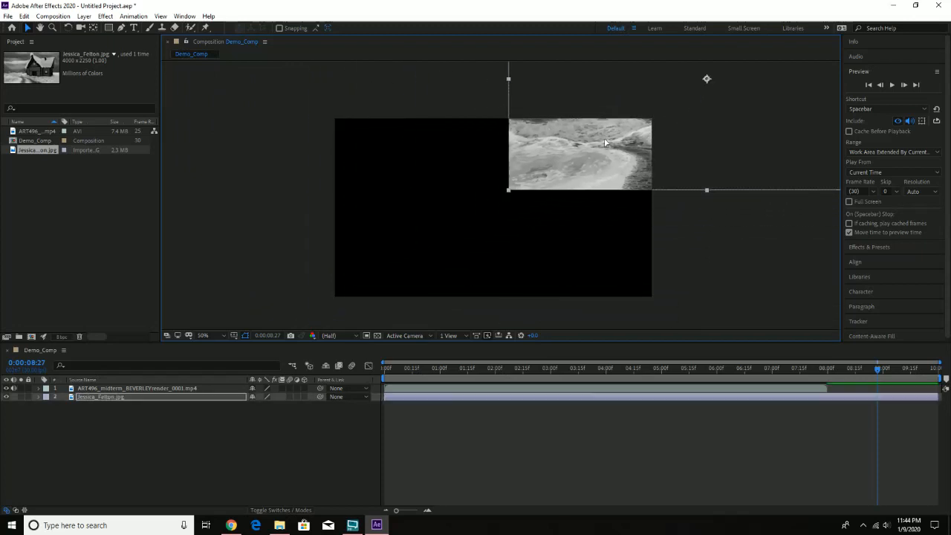
{"action": "left_click_drag", "start_coordinate": [599, 142], "coordinate": [407, 253]}
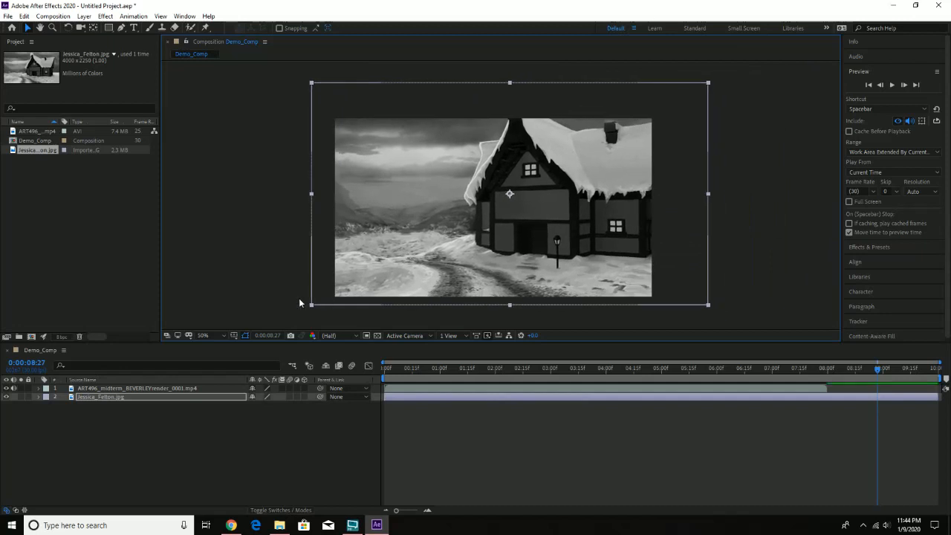
Refine the snowy house layer's scale and position until the whole house fits and the image just covers the composition frame.
{"action": "mouse_move", "coordinate": [312, 304]}
{"action": "left_mouse_down"}
{"action": "mouse_move", "coordinate": [307, 281]}
{"action": "mouse_move", "coordinate": [325, 304]}
{"action": "left_mouse_up"}
{"action": "left_click", "coordinate": [312, 307]}
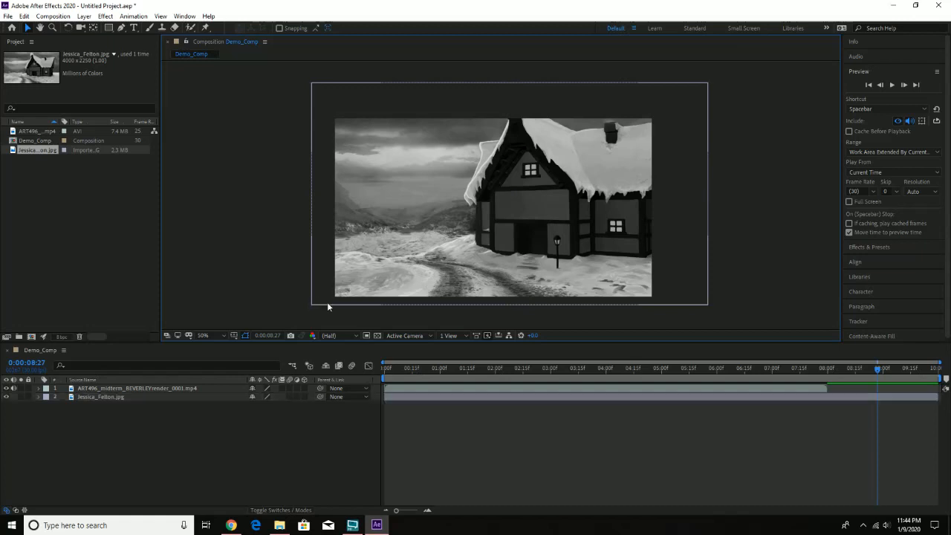
{"action": "left_click", "coordinate": [313, 304]}
{"action": "left_click_drag", "start_coordinate": [313, 304], "coordinate": [345, 289]}
{"action": "left_click_drag", "start_coordinate": [456, 219], "coordinate": [437, 228]}
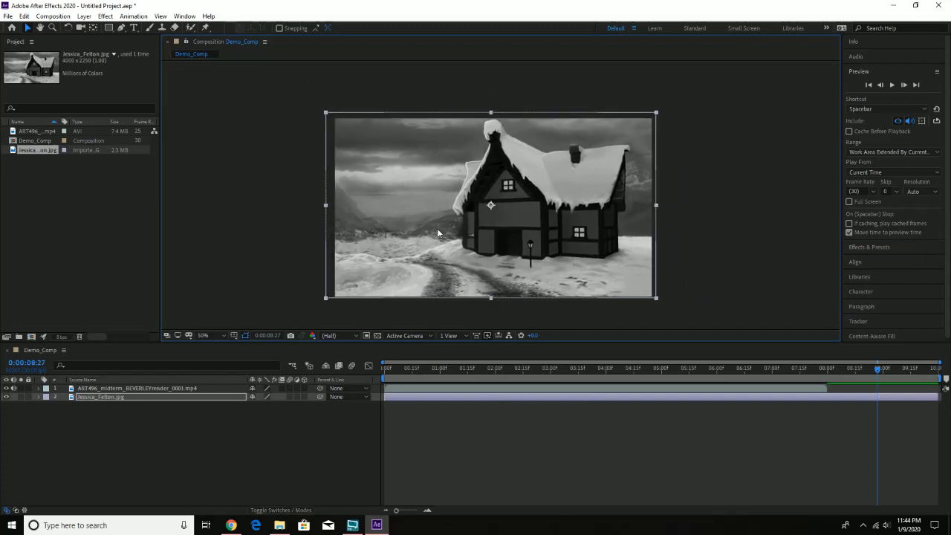
{"action": "left_click_drag", "start_coordinate": [326, 298], "coordinate": [333, 294]}
{"action": "key", "text": "shift+Down"}
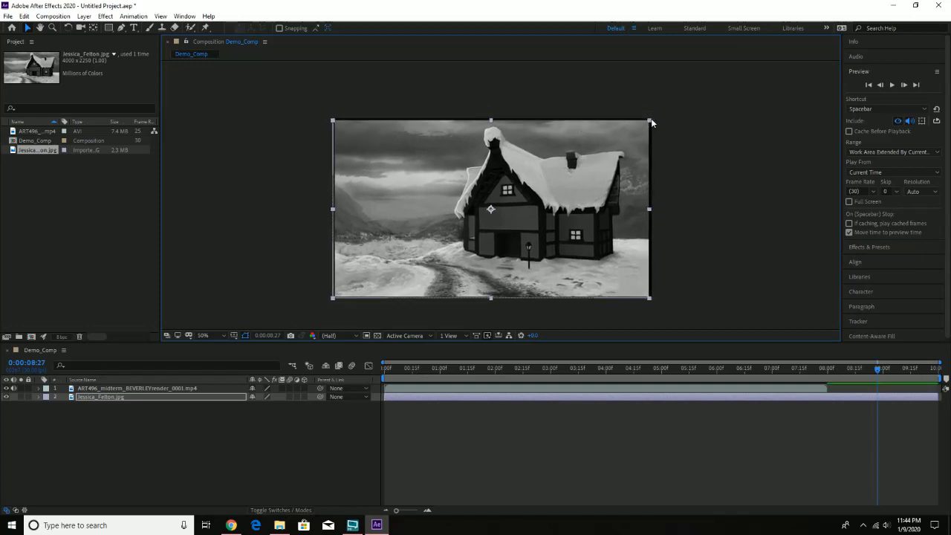
{"action": "left_click_drag", "start_coordinate": [651, 121], "coordinate": [659, 119]}
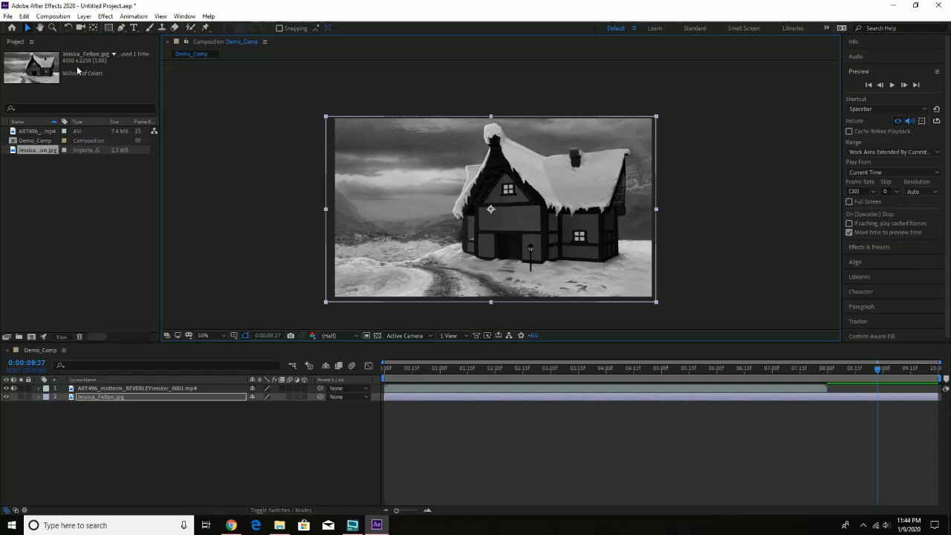
Check the dimensions of Demo_Comp, the MP4 clip and the house JPG, and nudge the house layer to centre it over the frame.
{"action": "left_click", "coordinate": [37, 141]}
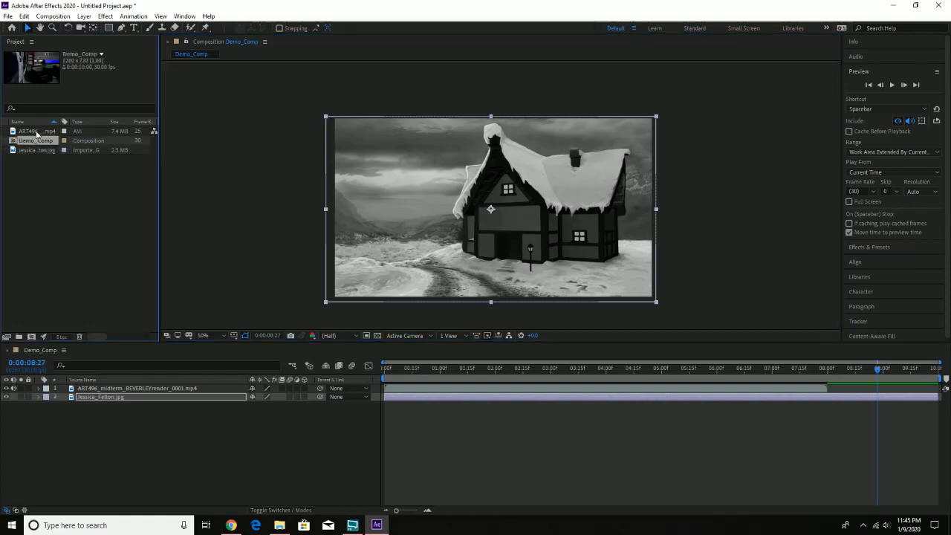
{"action": "left_click", "coordinate": [35, 131]}
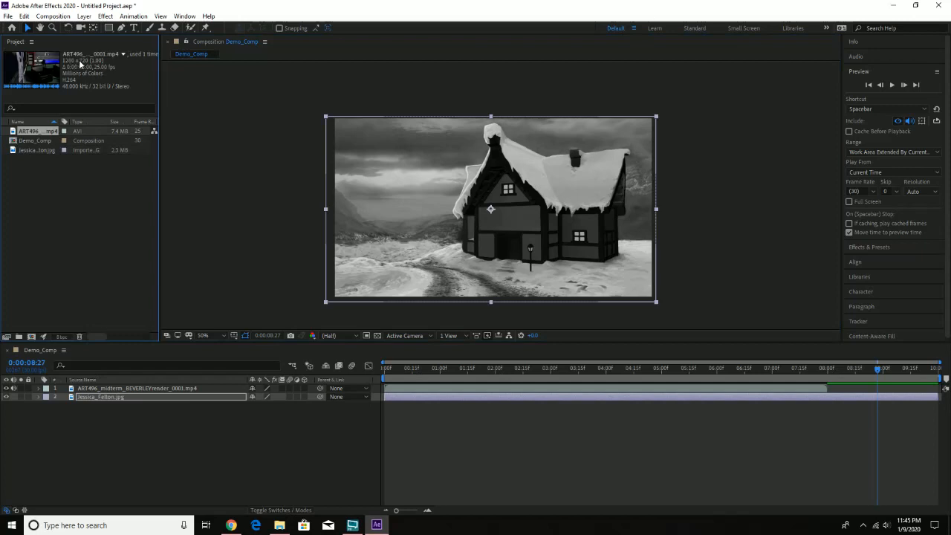
{"action": "left_click", "coordinate": [30, 153]}
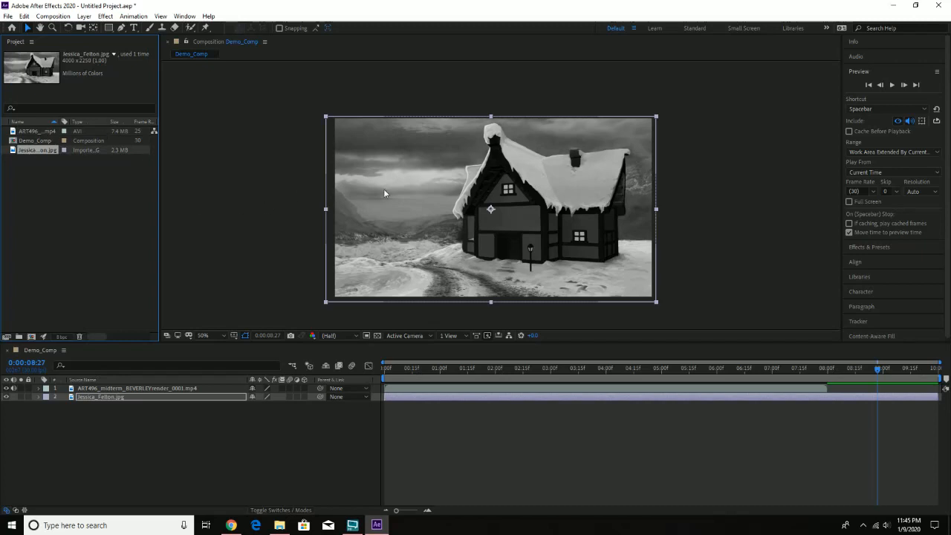
{"action": "mouse_move", "coordinate": [393, 191]}
{"action": "left_mouse_down"}
{"action": "mouse_move", "coordinate": [414, 185]}
{"action": "mouse_move", "coordinate": [394, 193]}
{"action": "left_mouse_up"}
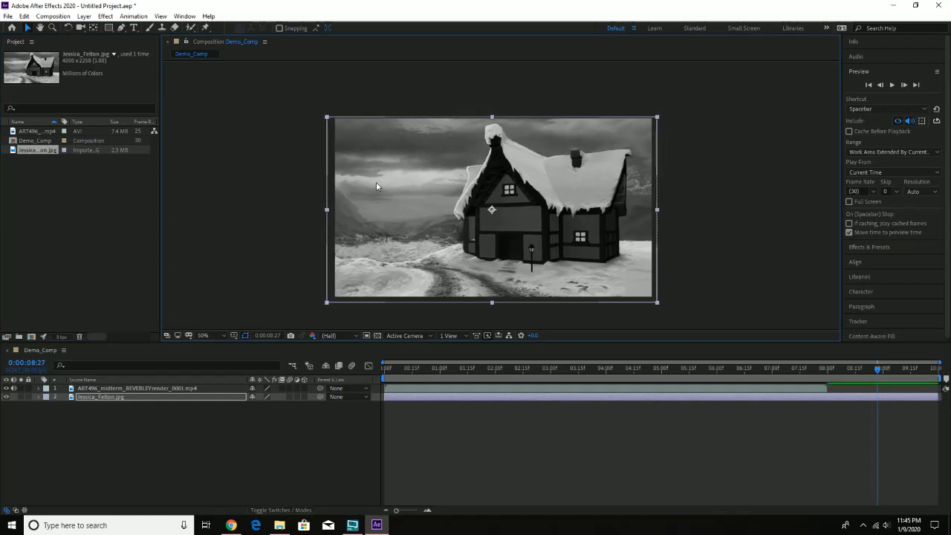
{"action": "left_click_drag", "start_coordinate": [376, 186], "coordinate": [378, 184]}
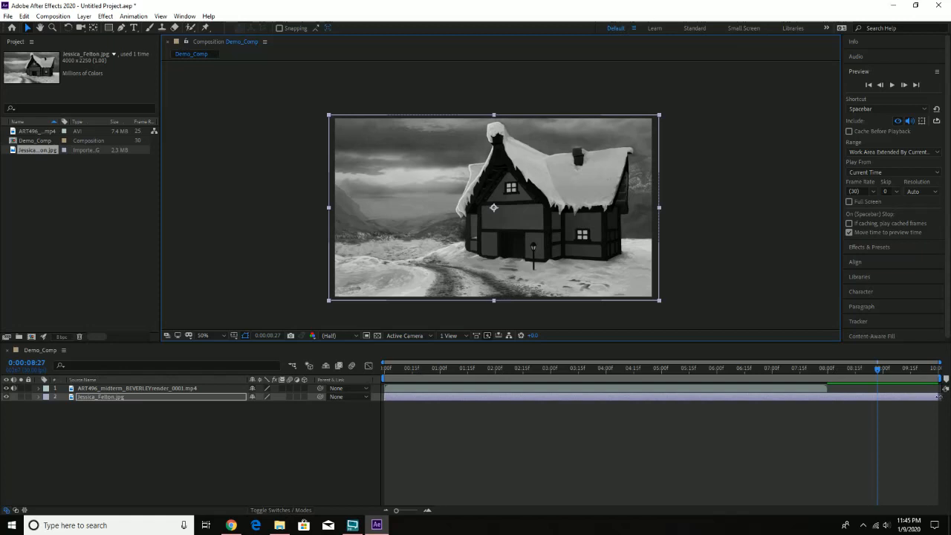
Trim the end of the snowy house layer and shift it along the timeline to start at about 0:00:03:15.
{"action": "left_click_drag", "start_coordinate": [938, 396], "coordinate": [758, 404]}
{"action": "left_click_drag", "start_coordinate": [715, 400], "coordinate": [849, 394]}
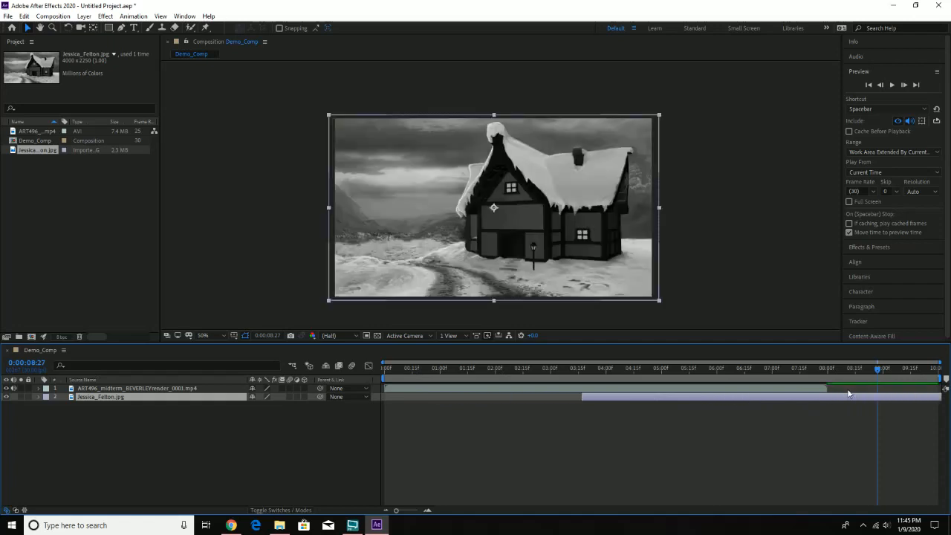
Move the current time indicator to 0:00:07:20, 0:00:07:26 and back to 0:00:06:27 to examine how the two layers overlap.
{"action": "left_click", "coordinate": [810, 370]}
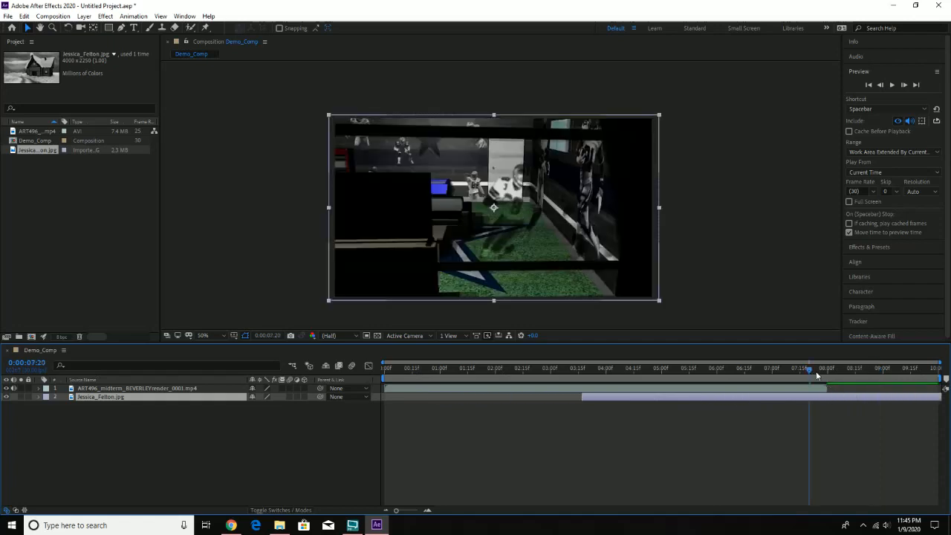
{"action": "left_click", "coordinate": [819, 369]}
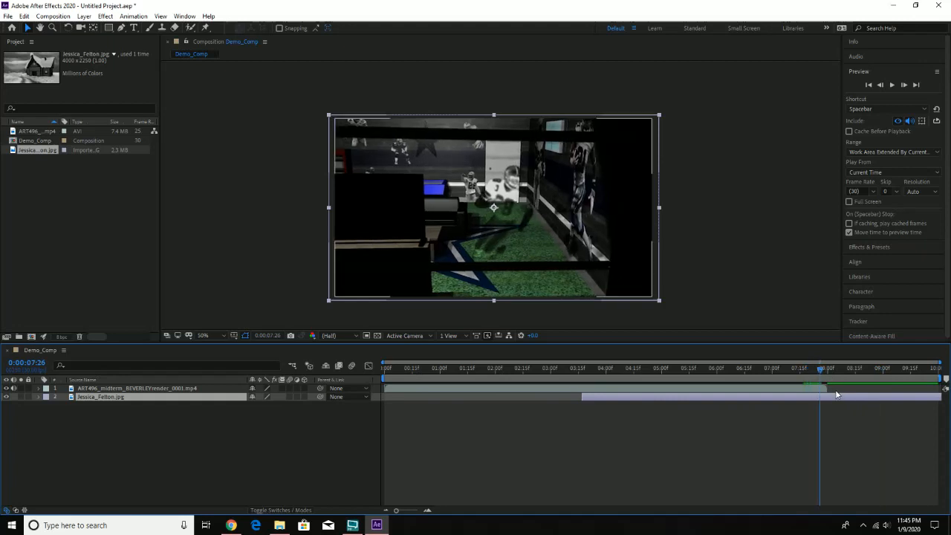
{"action": "left_click_drag", "start_coordinate": [818, 369], "coordinate": [765, 370]}
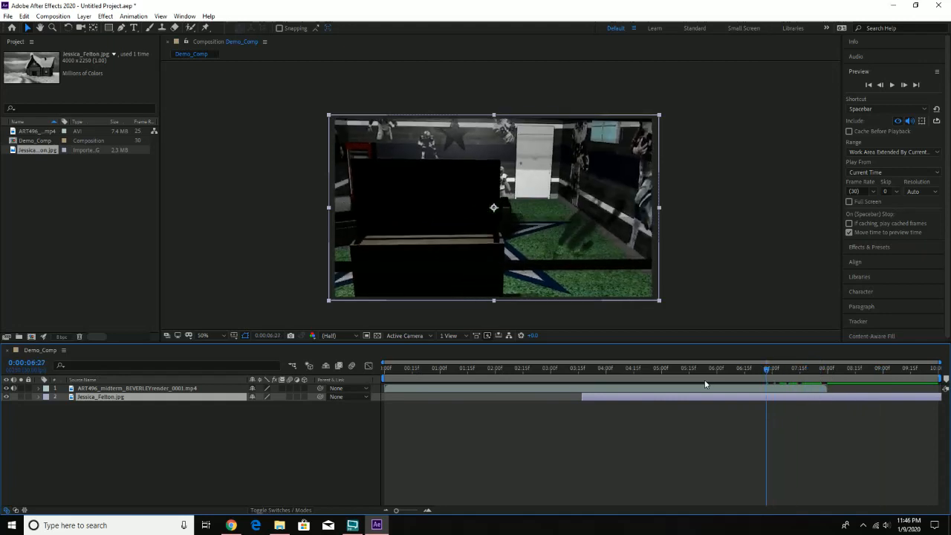
Trim the end of the MP4 layer to about 0:00:07:02, and extend it back to its full length at about 0:00:08:00.
{"action": "left_click", "coordinate": [825, 387]}
{"action": "left_click_drag", "start_coordinate": [825, 387], "coordinate": [785, 369]}
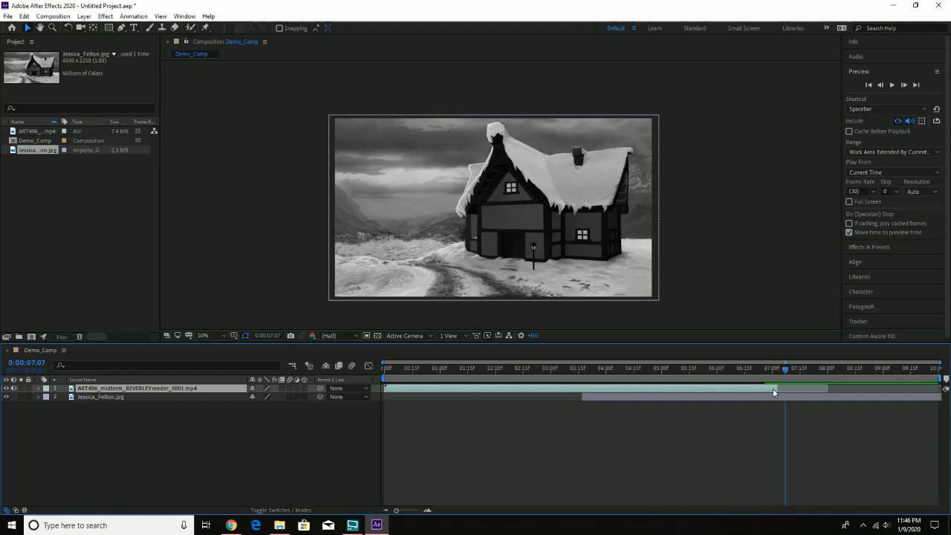
{"action": "left_click_drag", "start_coordinate": [774, 387], "coordinate": [841, 386]}
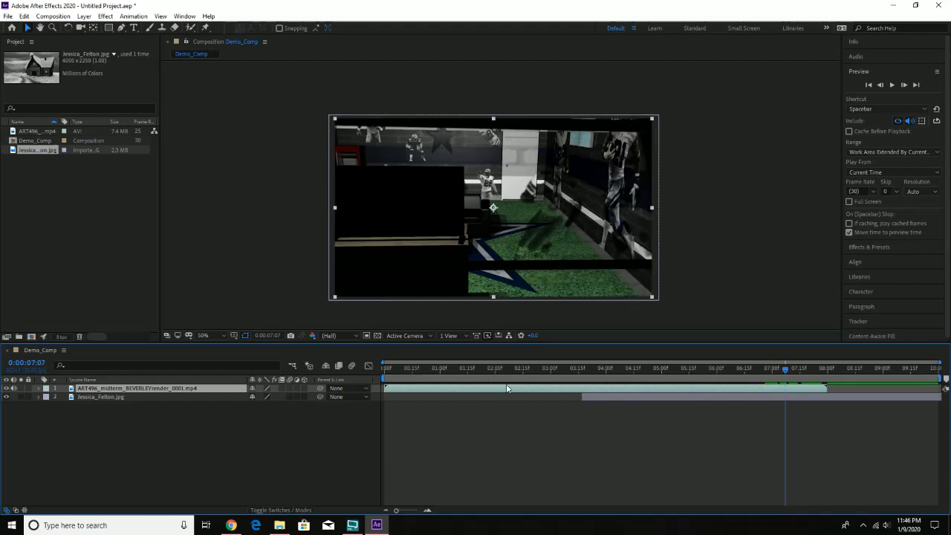
Shift the MP4 layer earlier to end at about 0:00:05:03, and move the snowy house layer to start where the video ends.
{"action": "left_click_drag", "start_coordinate": [506, 389], "coordinate": [399, 390]}
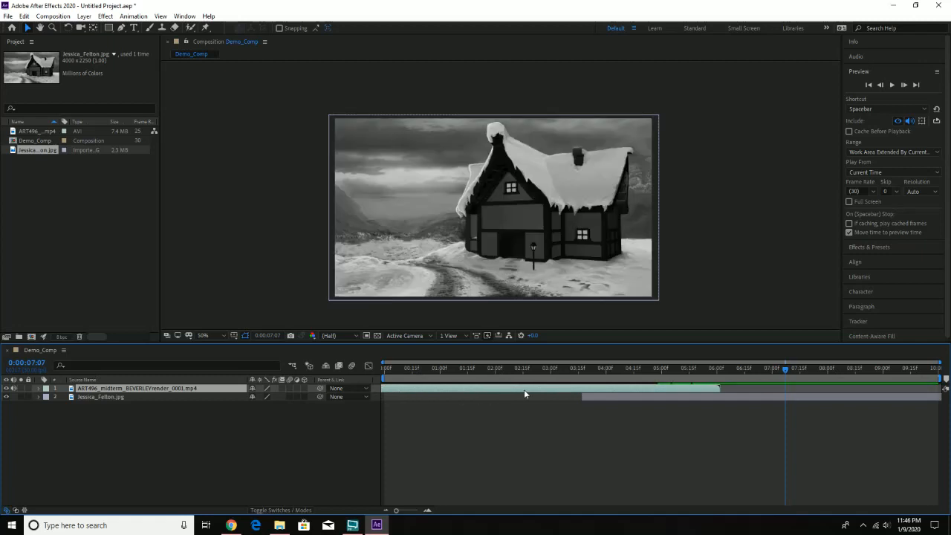
{"action": "left_click_drag", "start_coordinate": [523, 393], "coordinate": [480, 394]}
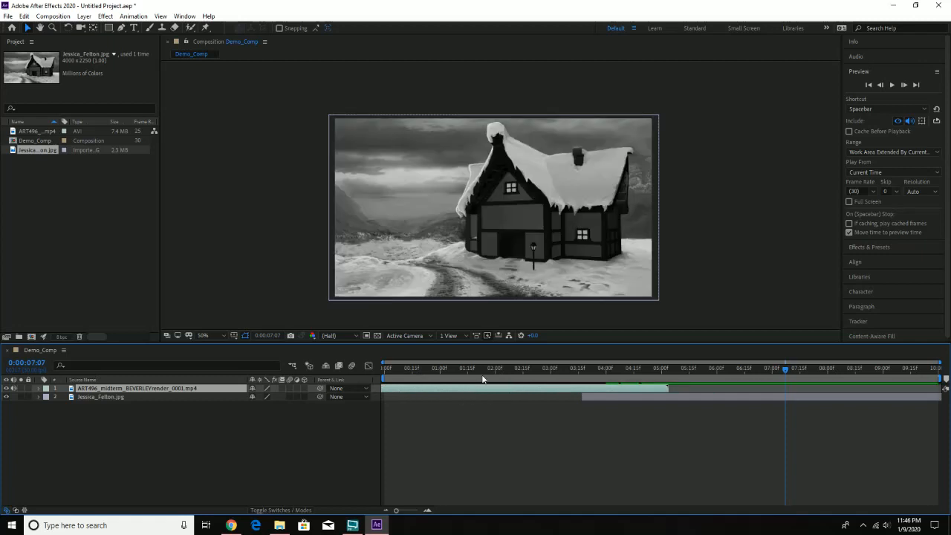
{"action": "left_click", "coordinate": [403, 369]}
{"action": "left_click_drag", "start_coordinate": [404, 368], "coordinate": [370, 370]}
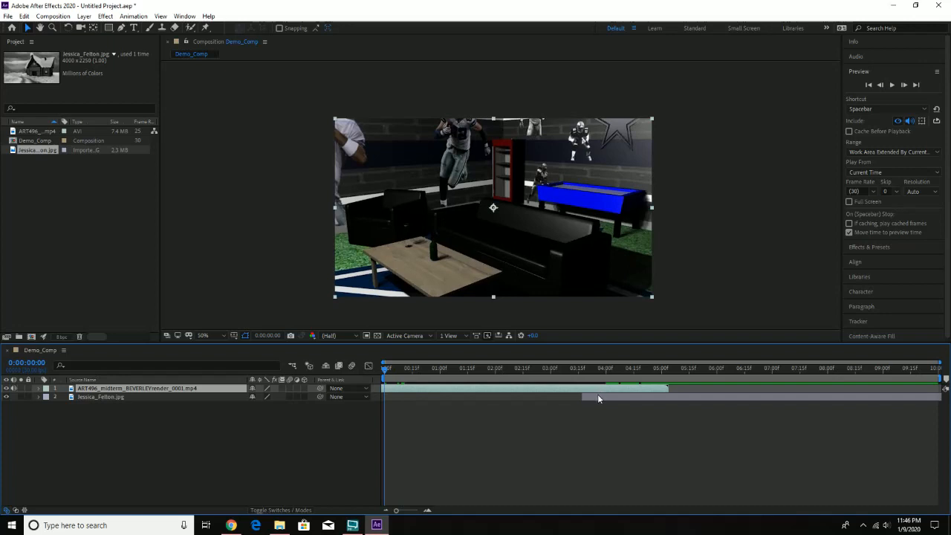
{"action": "left_click_drag", "start_coordinate": [597, 395], "coordinate": [683, 405]}
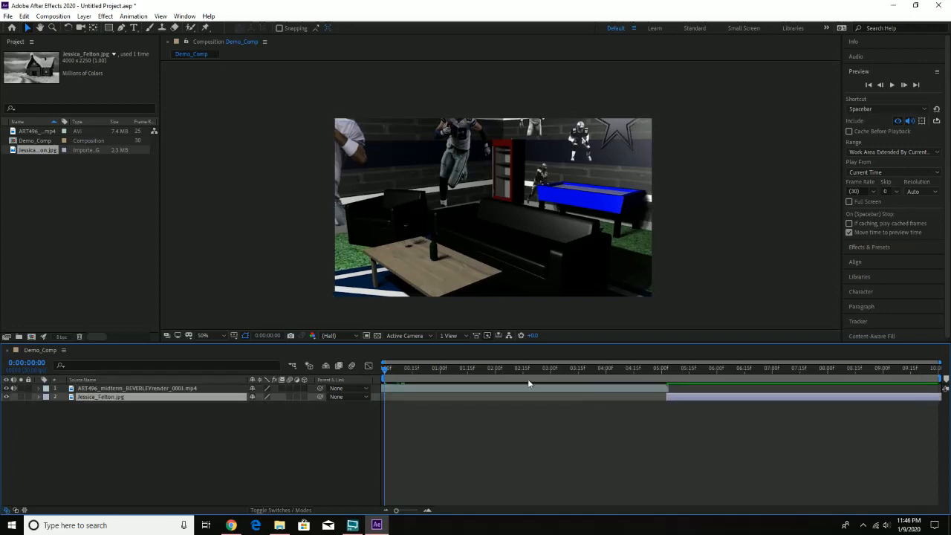
Preview the composition from the start, and shift the MP4 layer later to overlap the house layer until about 0:00:06:10.
{"action": "left_click", "coordinate": [894, 84]}
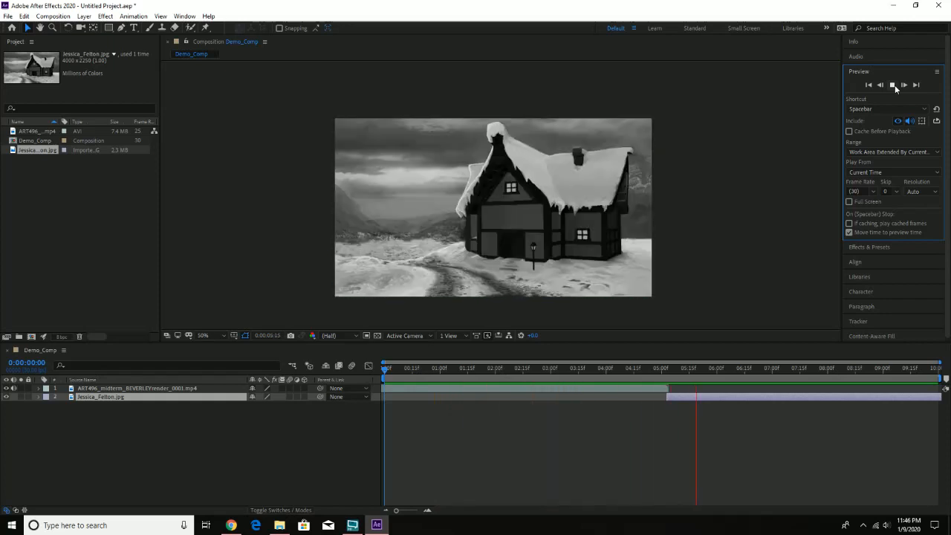
{"action": "left_click", "coordinate": [893, 85]}
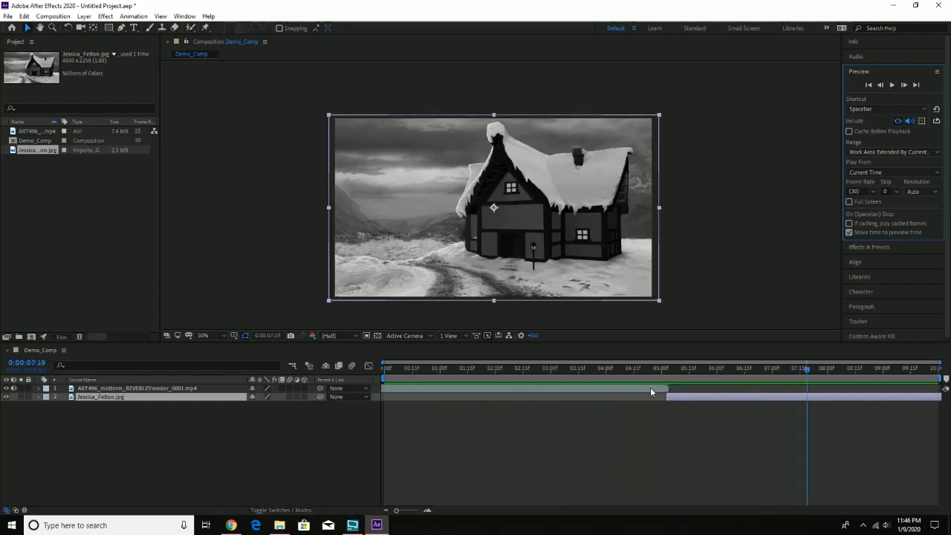
{"action": "left_click_drag", "start_coordinate": [653, 389], "coordinate": [684, 369]}
{"action": "left_click", "coordinate": [704, 369]}
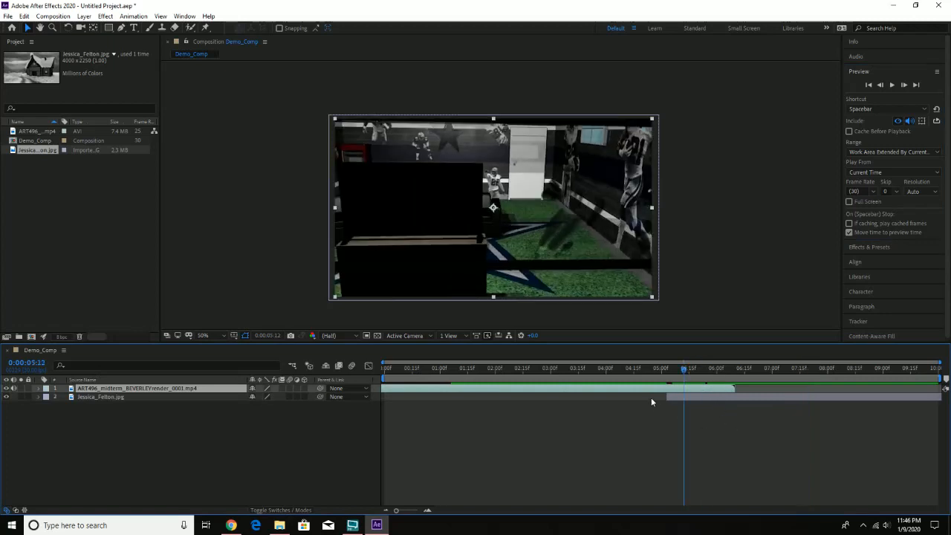
Move the snowy house layer above the MP4 layer in the layer stack and check the overlap at 0:00:05:18.
{"action": "left_click", "coordinate": [131, 397]}
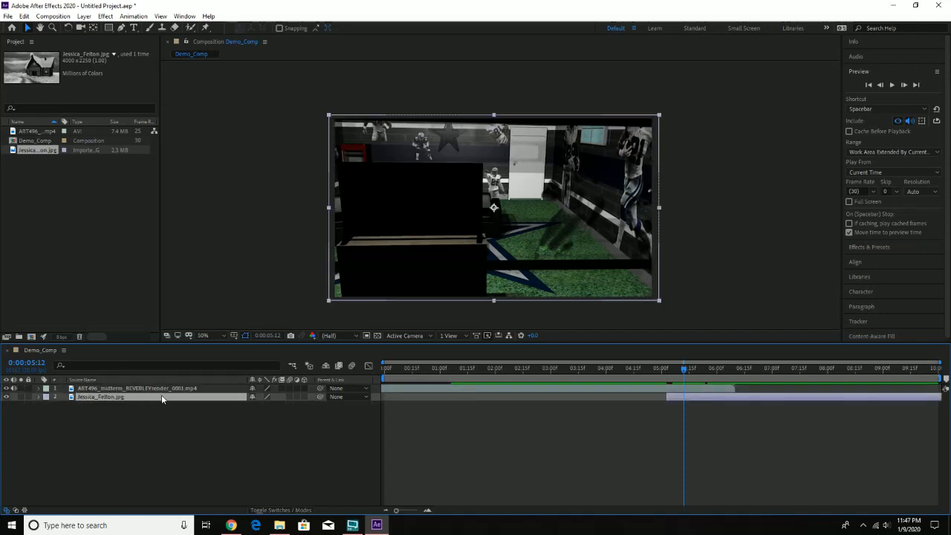
{"action": "left_click_drag", "start_coordinate": [161, 395], "coordinate": [163, 387]}
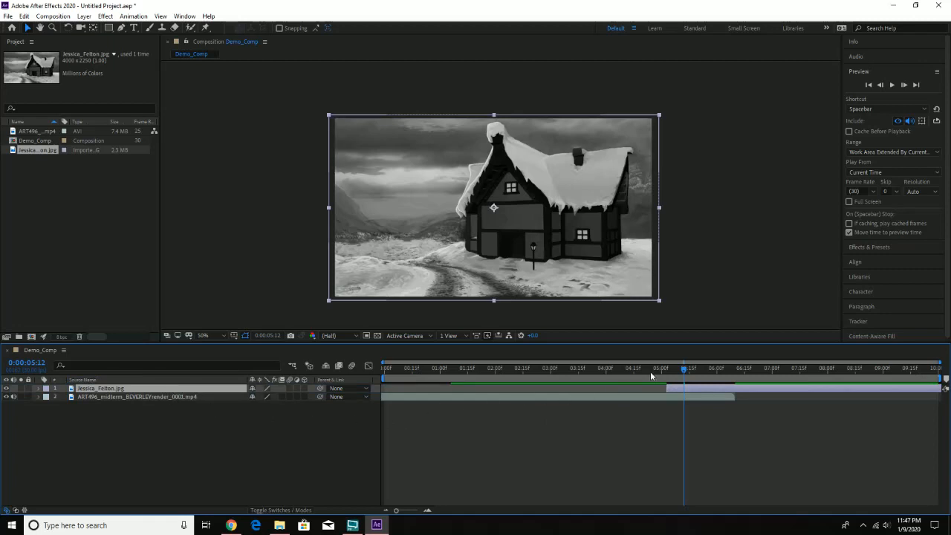
{"action": "mouse_move", "coordinate": [684, 369]}
{"action": "left_mouse_down"}
{"action": "mouse_move", "coordinate": [659, 368]}
{"action": "mouse_move", "coordinate": [694, 369]}
{"action": "left_mouse_up"}
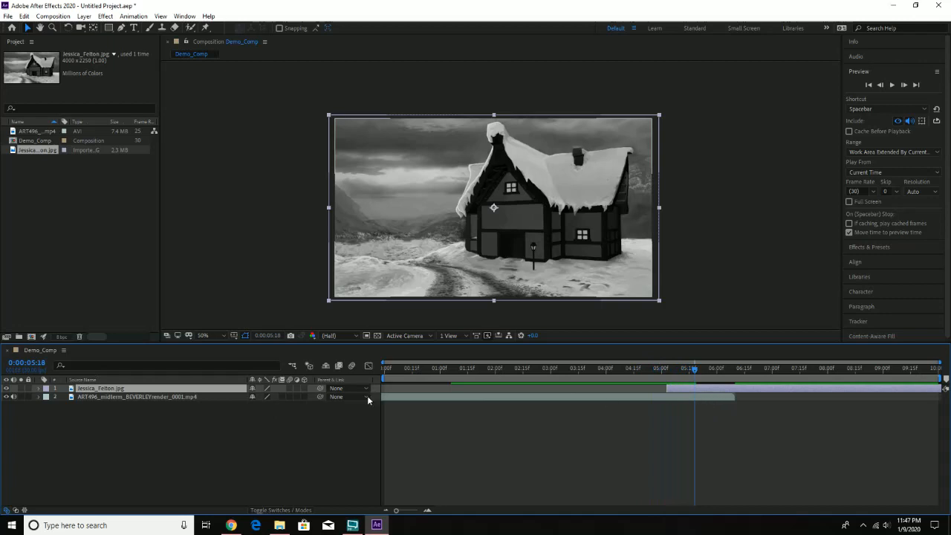
Move the MP4 layer back above the snowy house layer in the layer stack.
{"action": "left_click", "coordinate": [136, 398]}
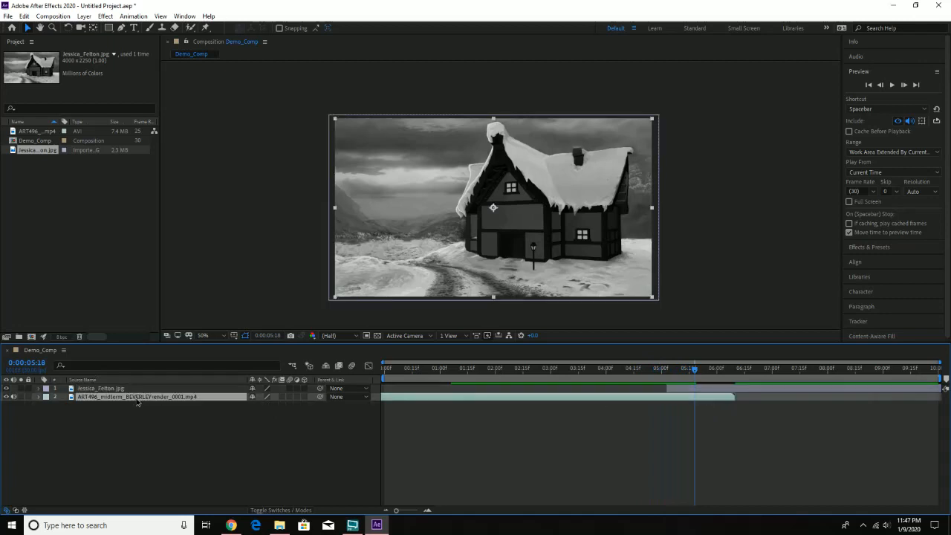
{"action": "left_click", "coordinate": [142, 416]}
{"action": "left_click", "coordinate": [135, 399]}
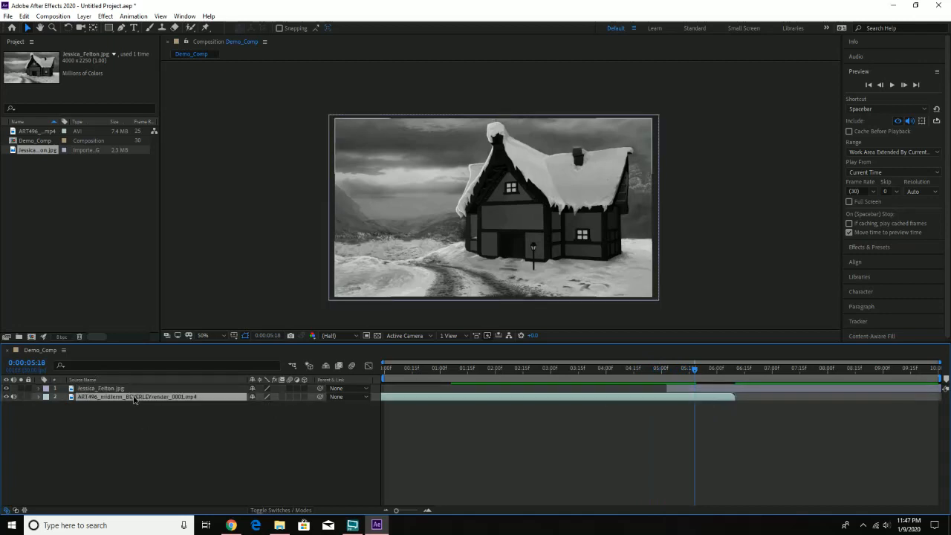
{"action": "left_click_drag", "start_coordinate": [135, 399], "coordinate": [137, 380]}
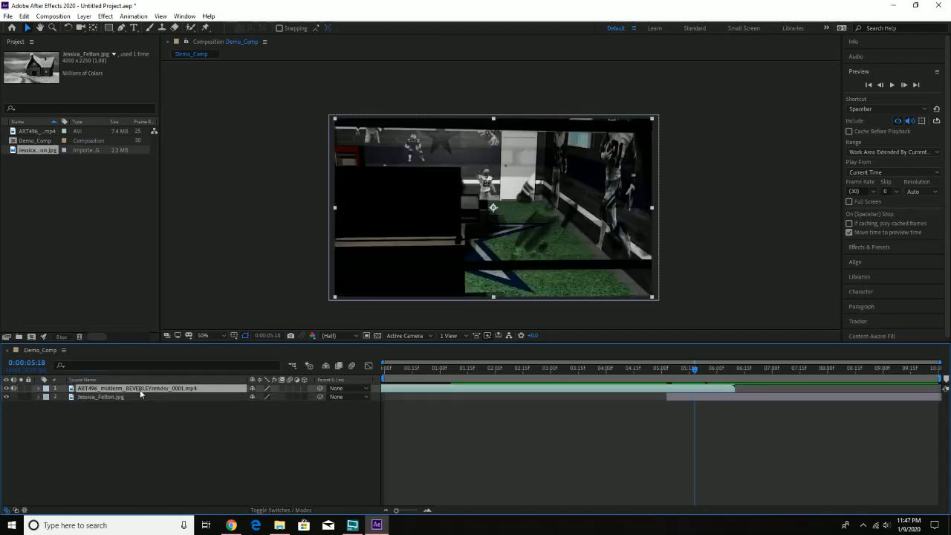